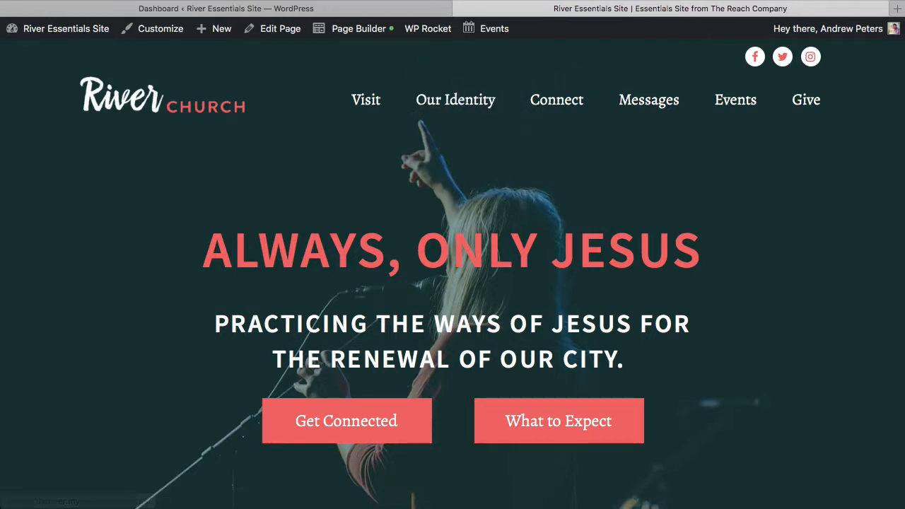
Open the Menus editor under Appearance and review the Main Menu structure
{"action": "left_click", "coordinate": [389, 8]}
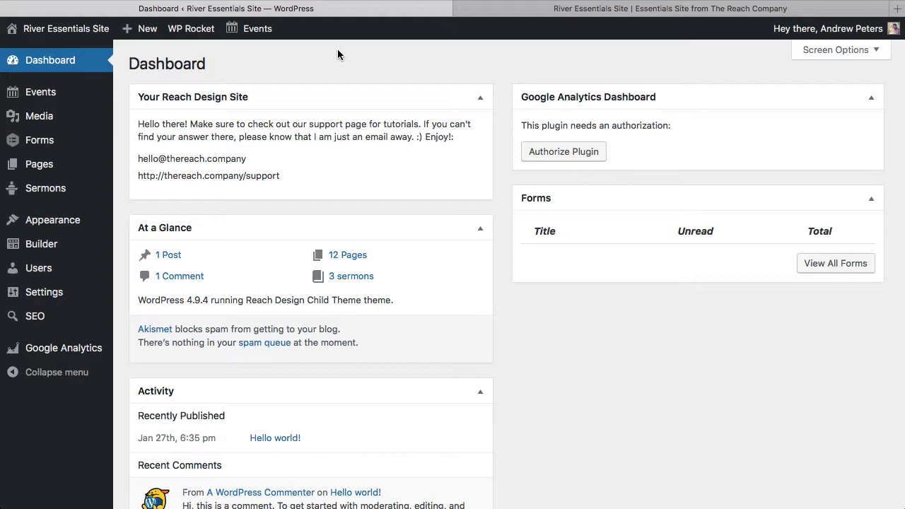
{"action": "mouse_move", "coordinate": [65, 223]}
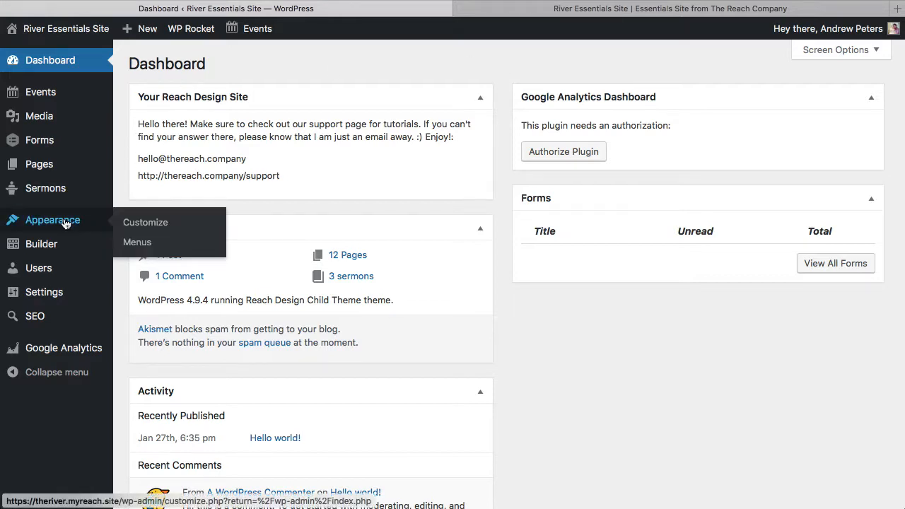
{"action": "left_click", "coordinate": [146, 242]}
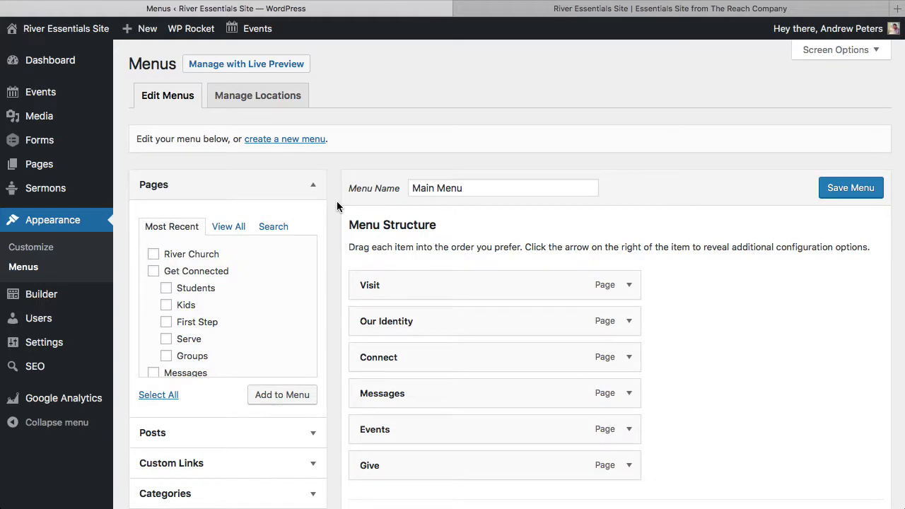
{"action": "scroll", "coordinate": [337, 201], "scroll_direction": "down", "scroll_amount": 2}
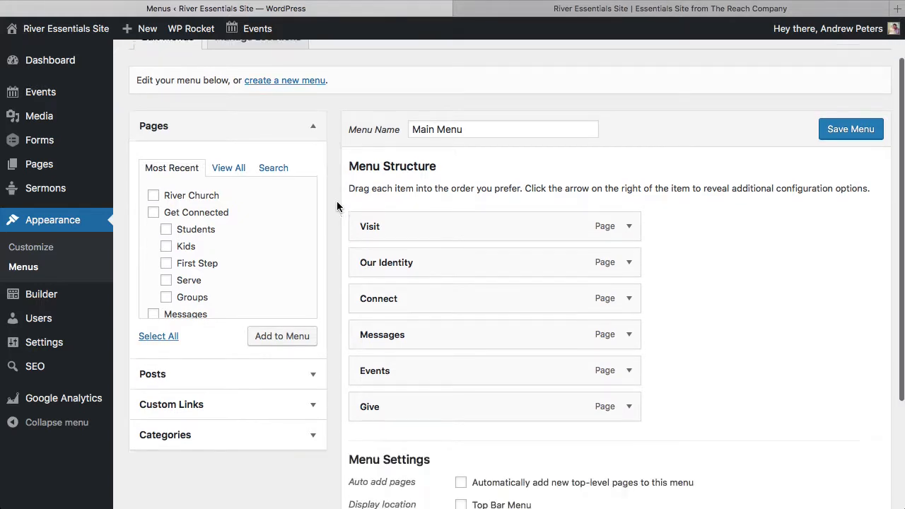
{"action": "scroll", "coordinate": [337, 201], "scroll_direction": "up", "scroll_amount": 2}
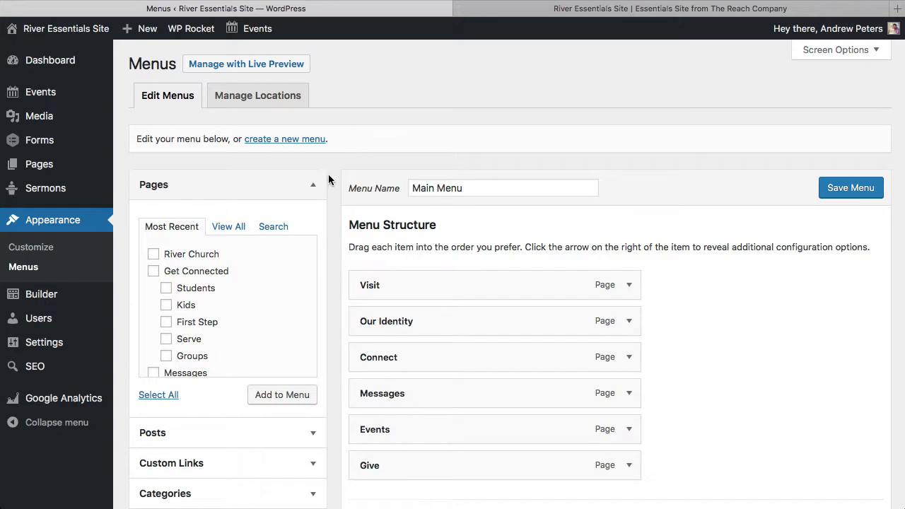
{"action": "scroll", "coordinate": [329, 178], "scroll_direction": "down", "scroll_amount": 2}
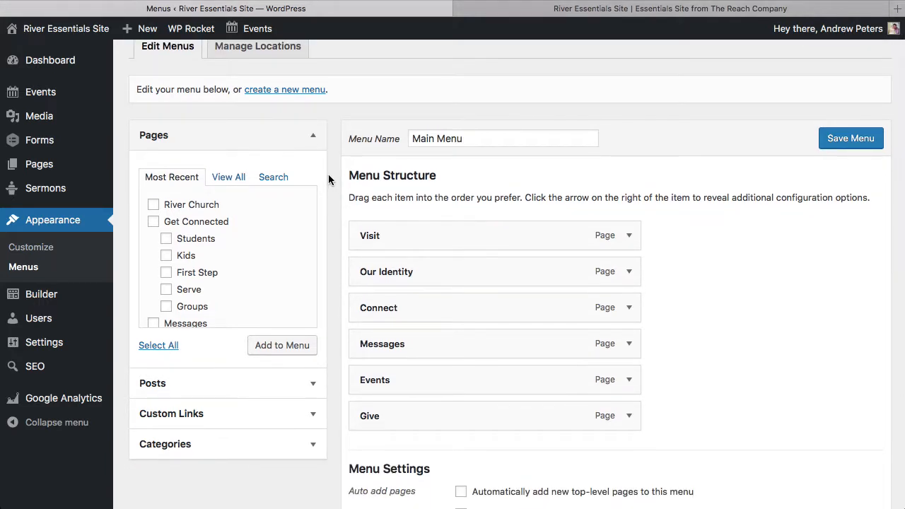
{"action": "scroll", "coordinate": [329, 178], "scroll_direction": "down", "scroll_amount": 1}
{"action": "scroll", "coordinate": [328, 179], "scroll_direction": "down", "scroll_amount": 3}
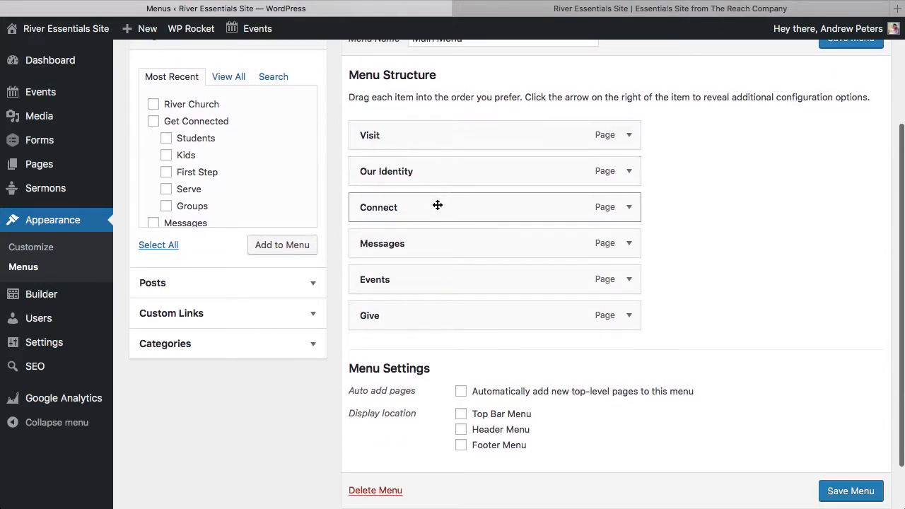
{"action": "scroll", "coordinate": [693, 270], "scroll_direction": "up", "scroll_amount": 4}
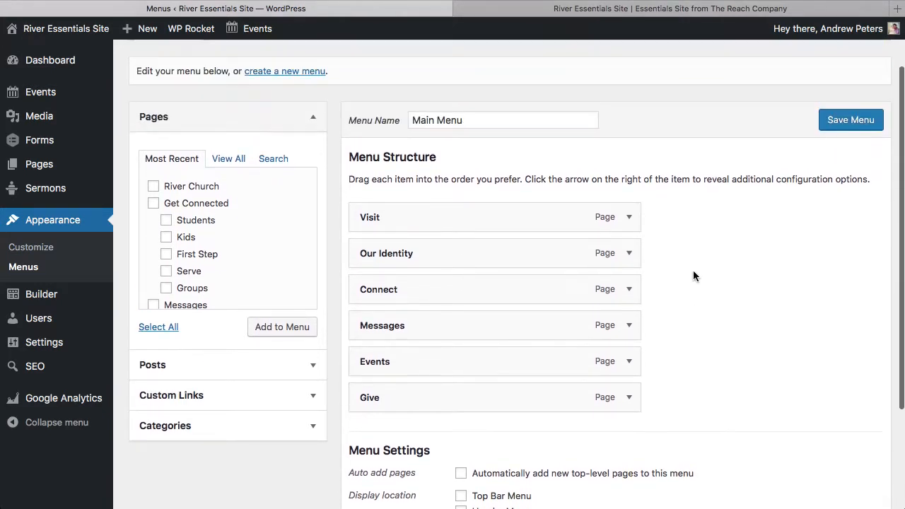
{"action": "scroll", "coordinate": [693, 270], "scroll_direction": "down", "scroll_amount": 3}
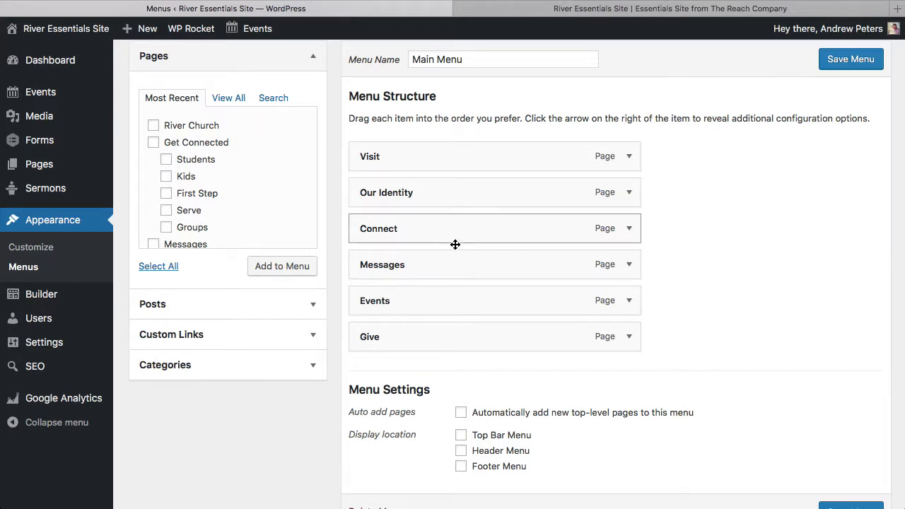
Open the live site's Connect page and scroll through its sections
{"action": "left_click", "coordinate": [609, 4]}
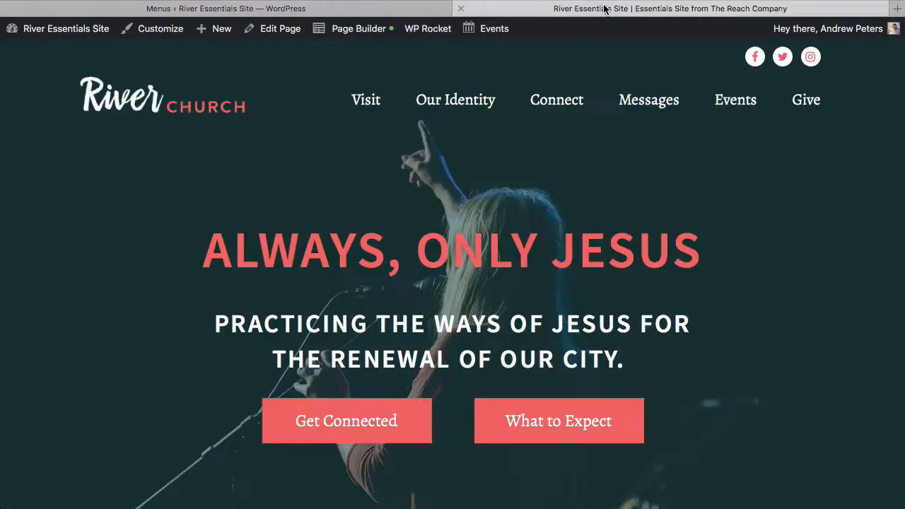
{"action": "left_click", "coordinate": [574, 105]}
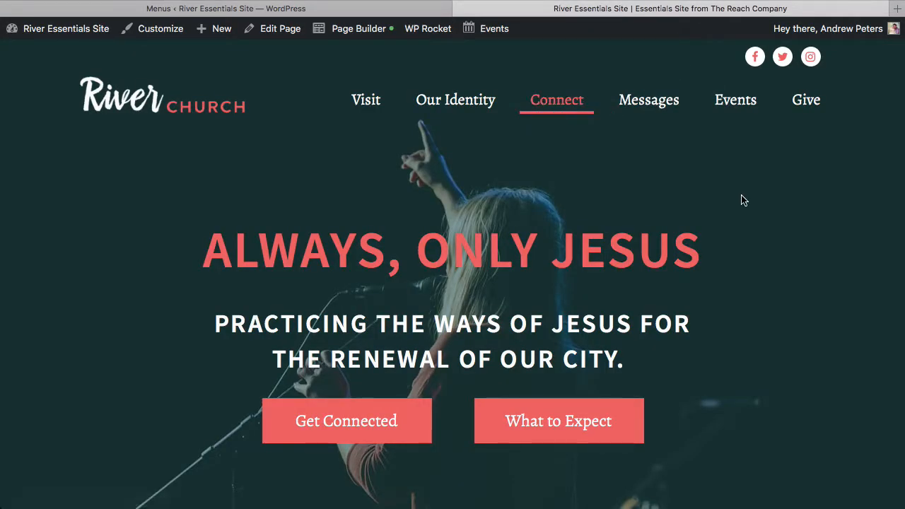
{"action": "scroll", "coordinate": [742, 200], "scroll_direction": "down", "scroll_amount": 8}
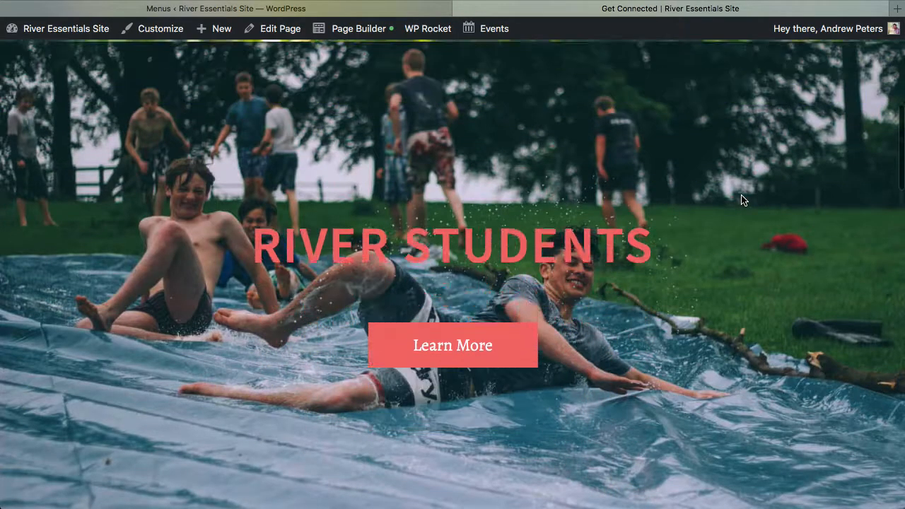
{"action": "scroll", "coordinate": [742, 201], "scroll_direction": "down", "scroll_amount": 10}
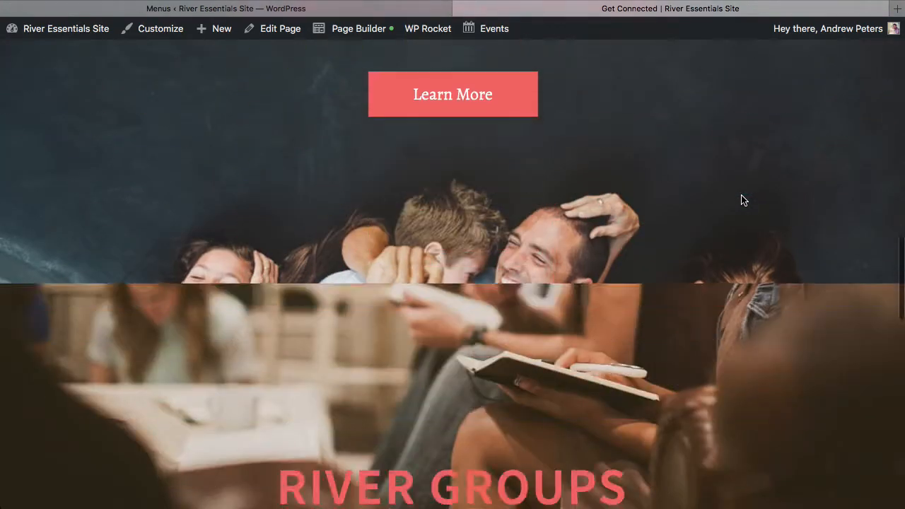
{"action": "scroll", "coordinate": [741, 200], "scroll_direction": "down", "scroll_amount": 6}
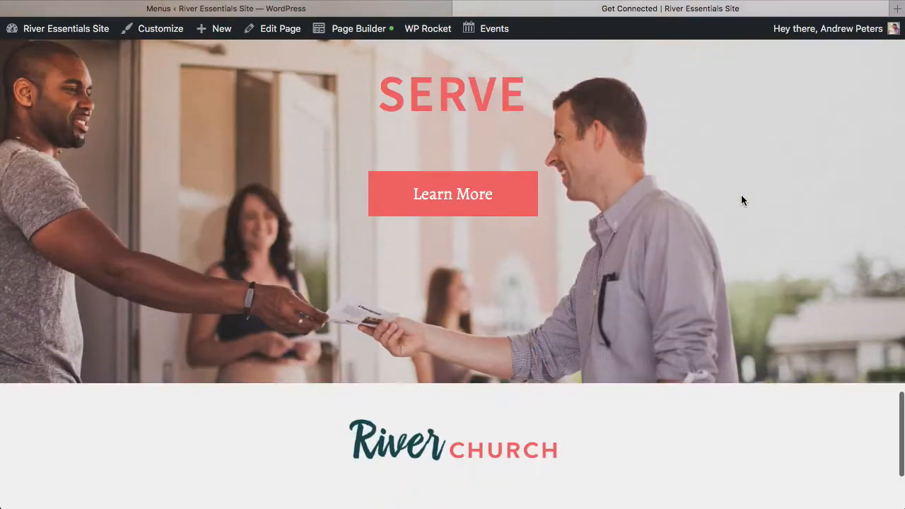
{"action": "scroll", "coordinate": [741, 200], "scroll_direction": "up", "scroll_amount": 20}
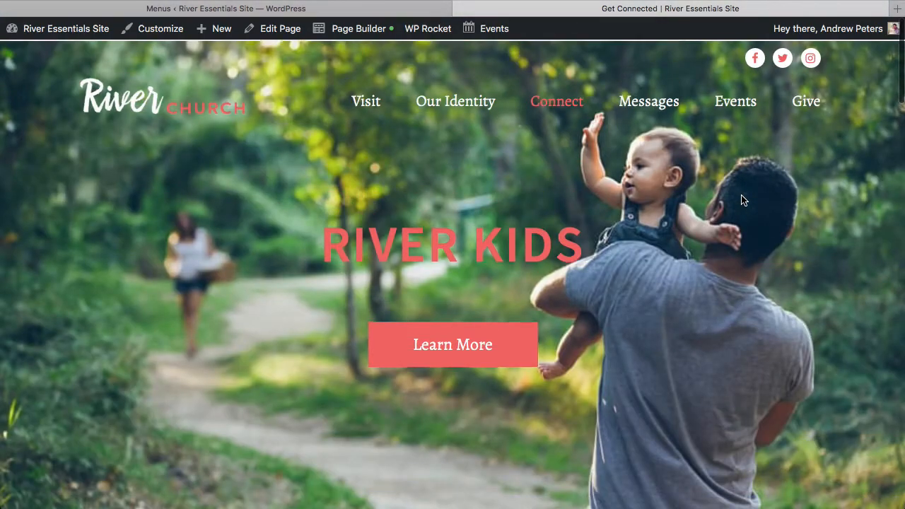
Add the Kids, First Step and Groups pages to the Main Menu
{"action": "left_click", "coordinate": [184, 10]}
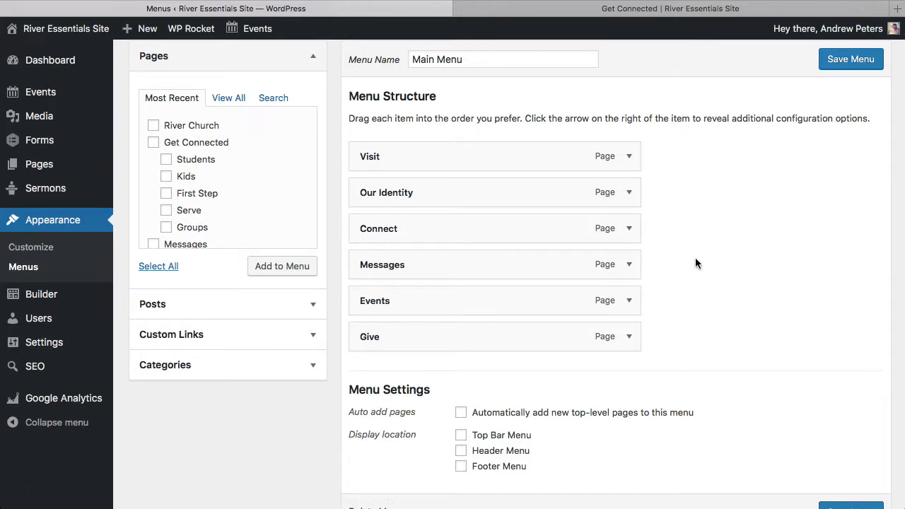
{"action": "left_click", "coordinate": [166, 160]}
{"action": "left_click", "coordinate": [166, 177]}
{"action": "left_click", "coordinate": [167, 195]}
{"action": "left_click", "coordinate": [167, 193]}
{"action": "left_click", "coordinate": [166, 177]}
{"action": "left_click", "coordinate": [170, 161]}
{"action": "left_click", "coordinate": [166, 176]}
{"action": "left_click", "coordinate": [166, 227]}
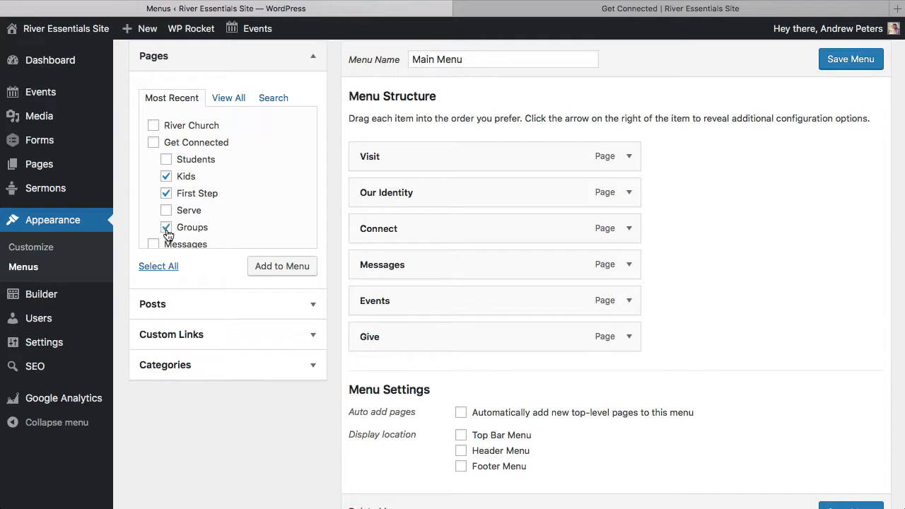
{"action": "left_click", "coordinate": [282, 264]}
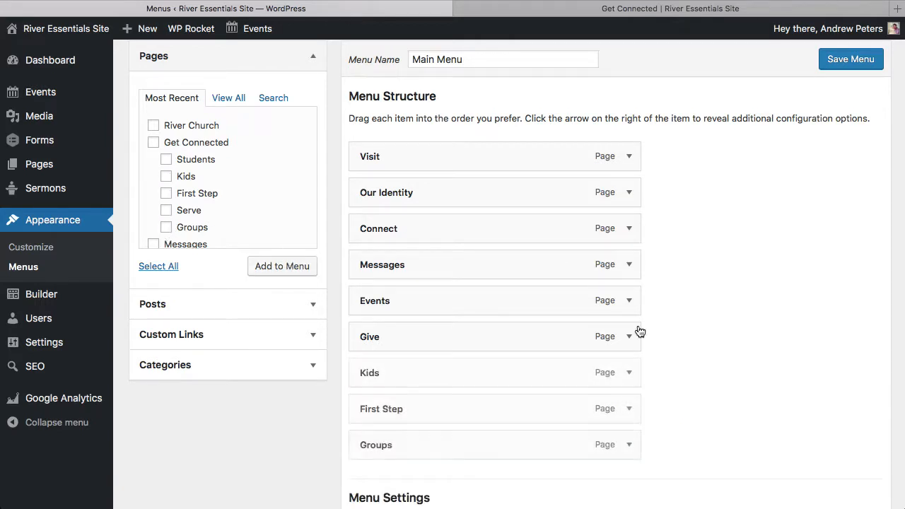
Nest Kids, First Step and Groups as sub items under Connect and save the menu
{"action": "left_click_drag", "start_coordinate": [507, 373], "coordinate": [526, 263]}
{"action": "left_click_drag", "start_coordinate": [479, 404], "coordinate": [475, 306]}
{"action": "left_click_drag", "start_coordinate": [436, 446], "coordinate": [460, 333]}
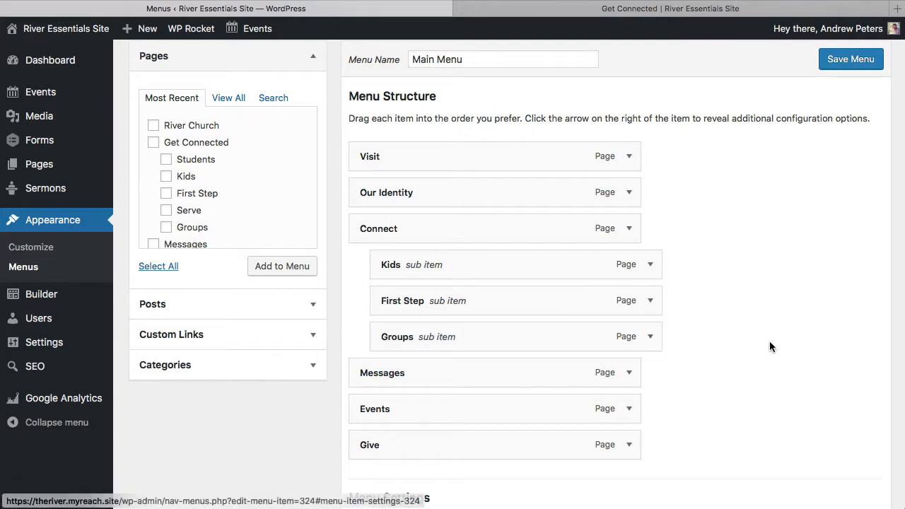
{"action": "scroll", "coordinate": [700, 368], "scroll_direction": "down", "scroll_amount": 1}
{"action": "scroll", "coordinate": [704, 370], "scroll_direction": "up", "scroll_amount": 3}
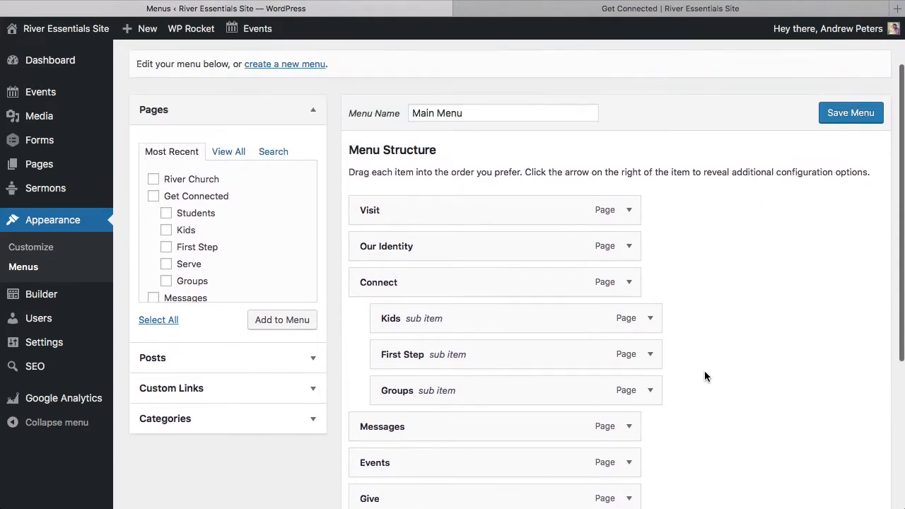
{"action": "left_click", "coordinate": [844, 115]}
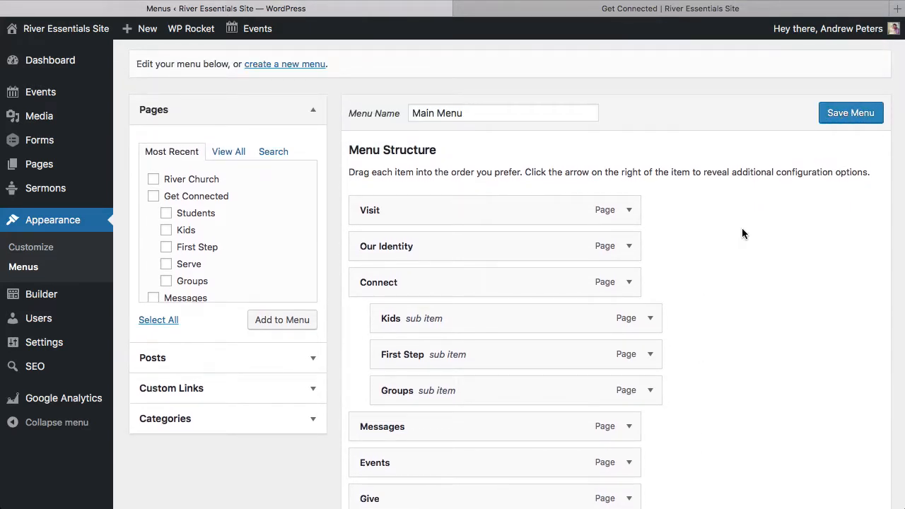
Check the live site's Connect navigation item for the new sub items
{"action": "left_click", "coordinate": [557, 14]}
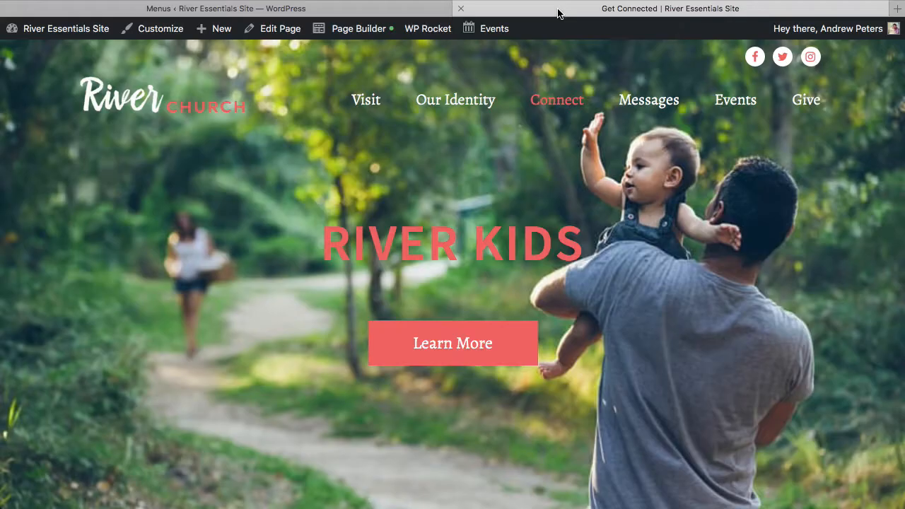
{"action": "left_click", "coordinate": [130, 102]}
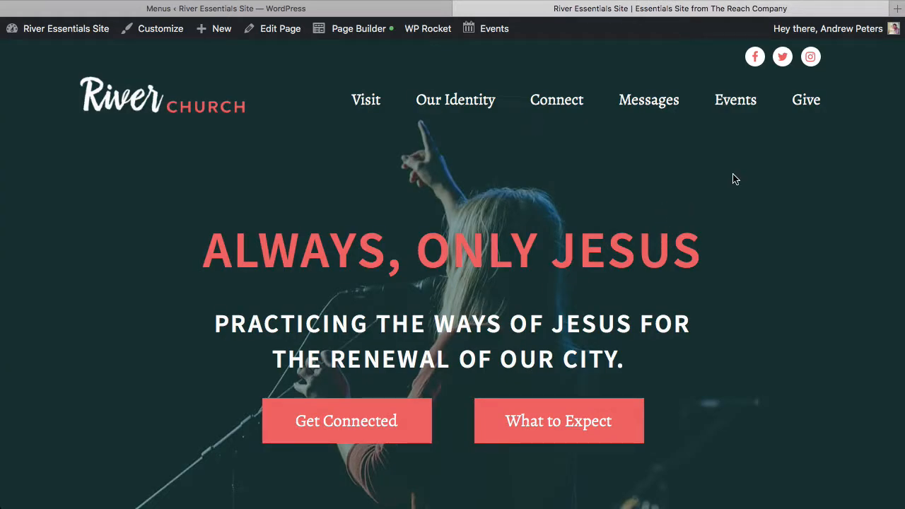
{"action": "mouse_move", "coordinate": [559, 103]}
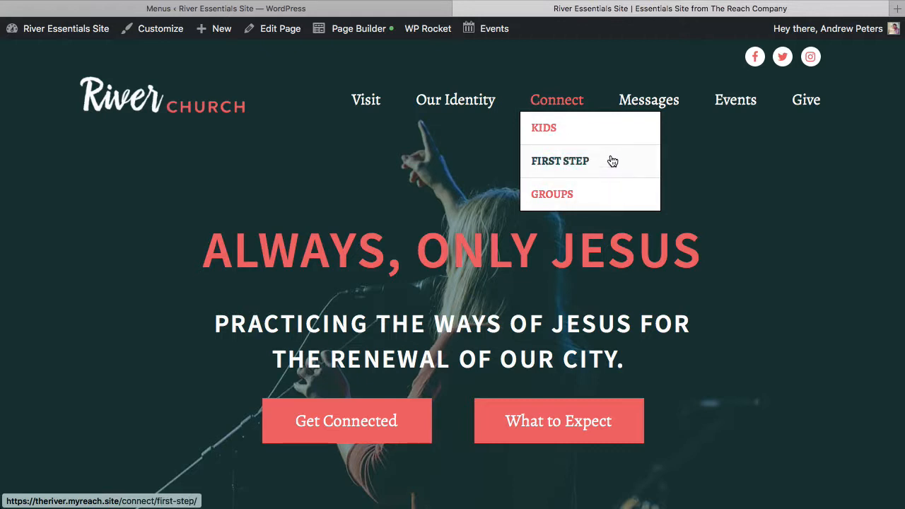
{"action": "left_click", "coordinate": [349, 8]}
{"action": "scroll", "coordinate": [541, 406], "scroll_direction": "down", "scroll_amount": 3}
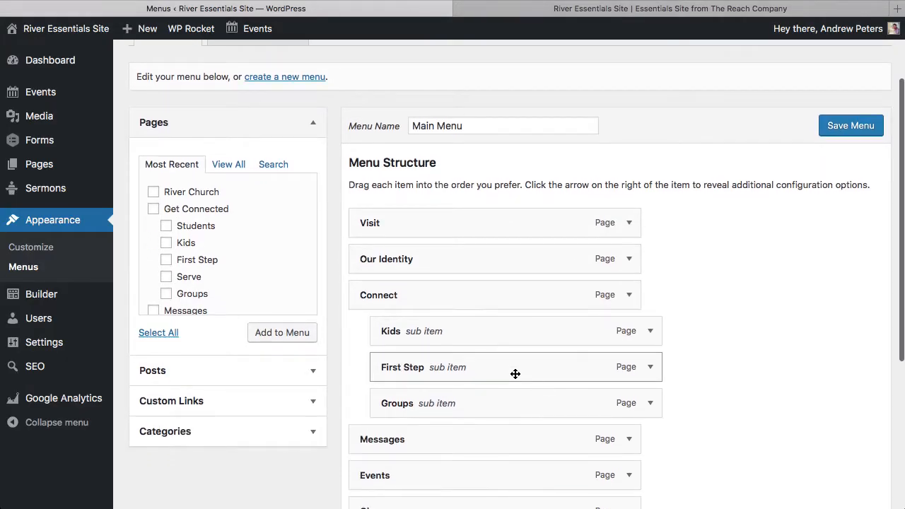
{"action": "left_click", "coordinate": [650, 8]}
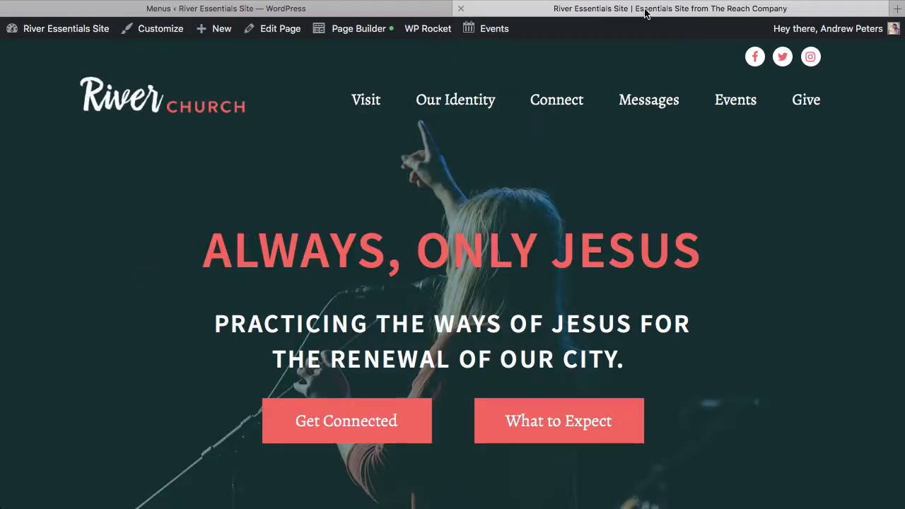
{"action": "mouse_move", "coordinate": [587, 101]}
{"action": "left_click", "coordinate": [350, 8]}
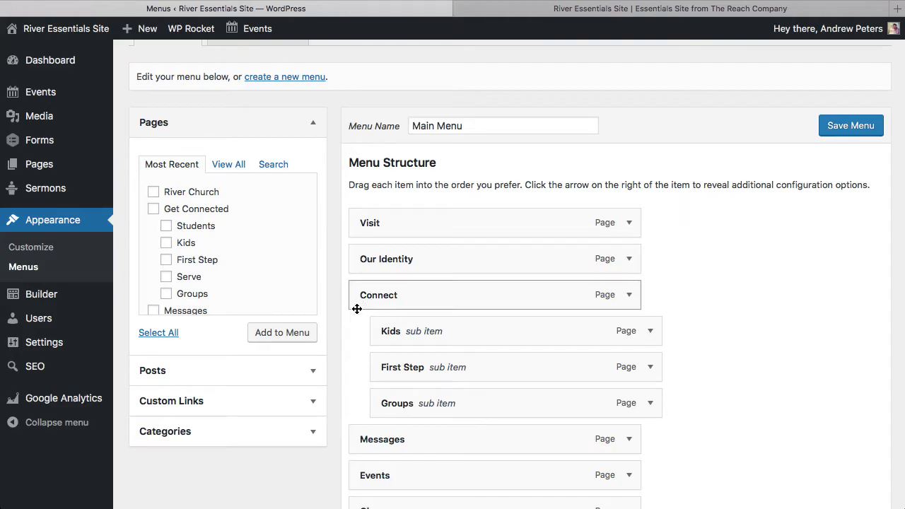
Add a custom link with URL # and link text Fake Links to the menu
{"action": "scroll", "coordinate": [344, 335], "scroll_direction": "down", "scroll_amount": 1}
{"action": "scroll", "coordinate": [263, 265], "scroll_direction": "down", "scroll_amount": 3}
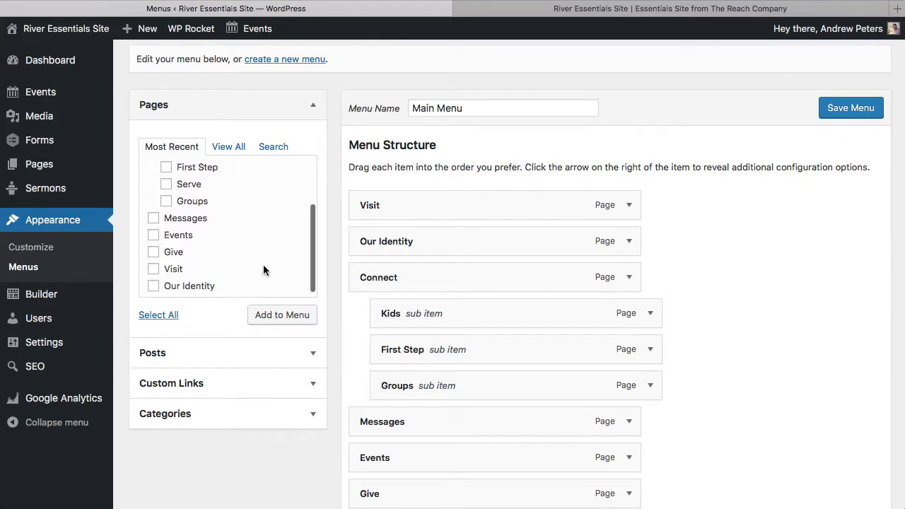
{"action": "scroll", "coordinate": [263, 270], "scroll_direction": "up", "scroll_amount": 3}
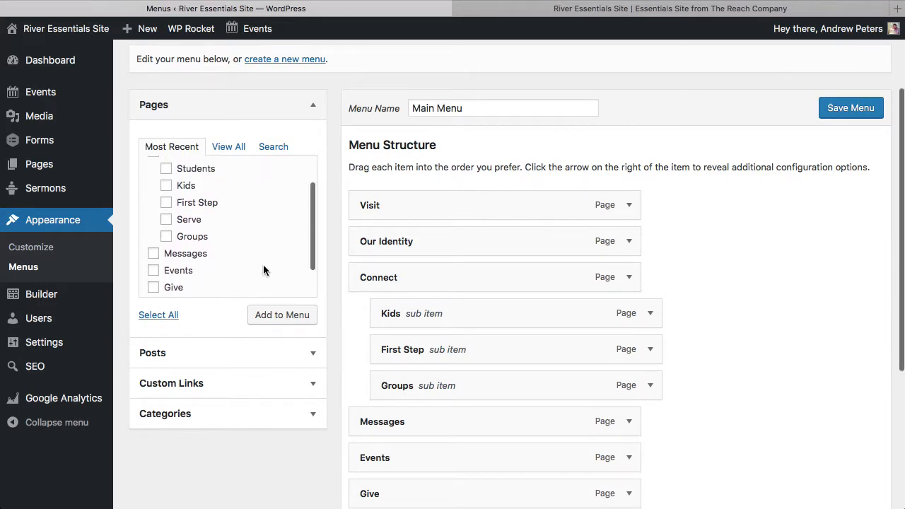
{"action": "left_click", "coordinate": [293, 383]}
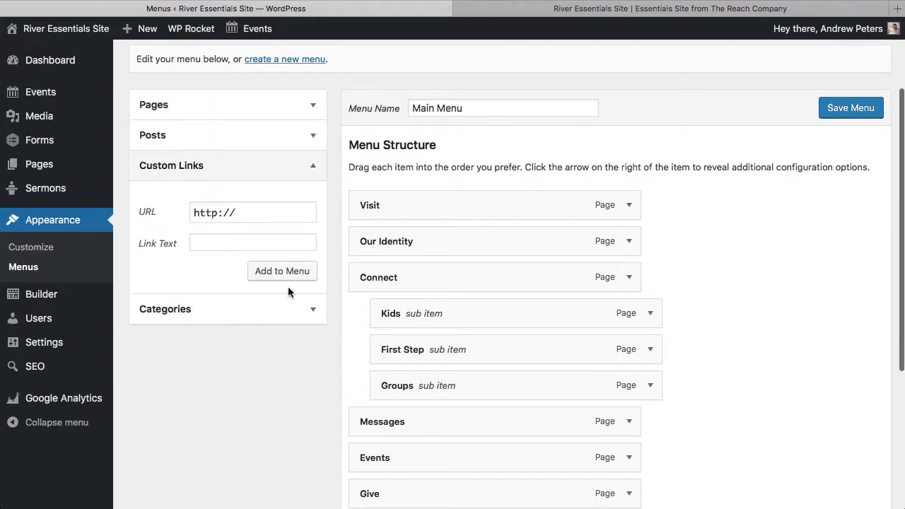
{"action": "triple_click", "coordinate": [239, 213]}
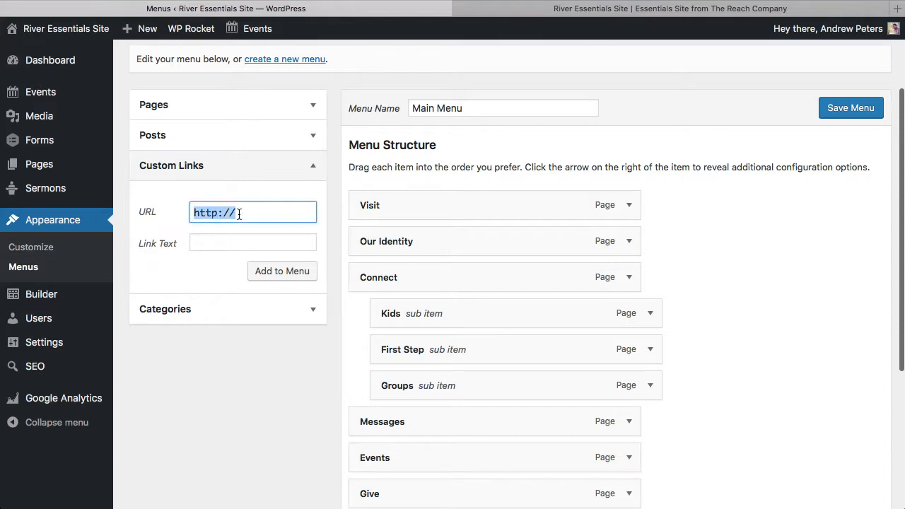
{"action": "type", "text": "#"}
{"action": "left_click", "coordinate": [233, 240]}
{"action": "type", "text": "Fake Links"}
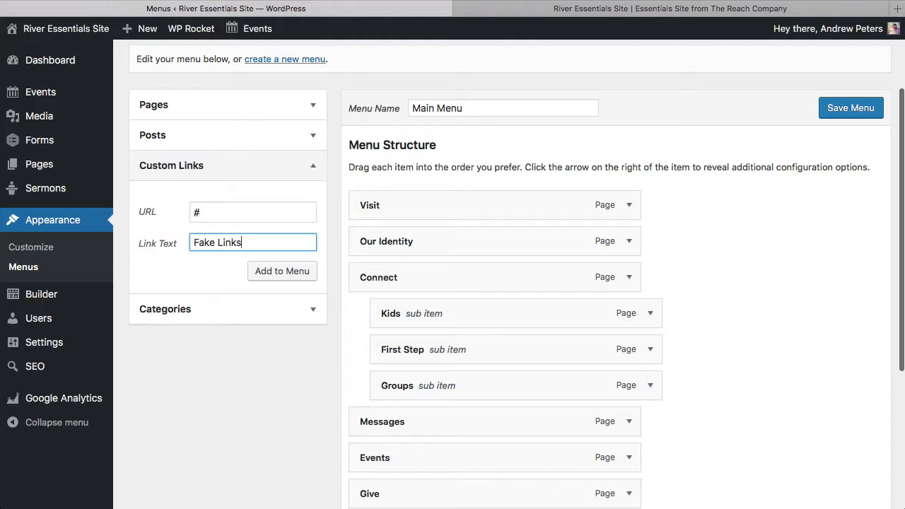
{"action": "left_click", "coordinate": [278, 270]}
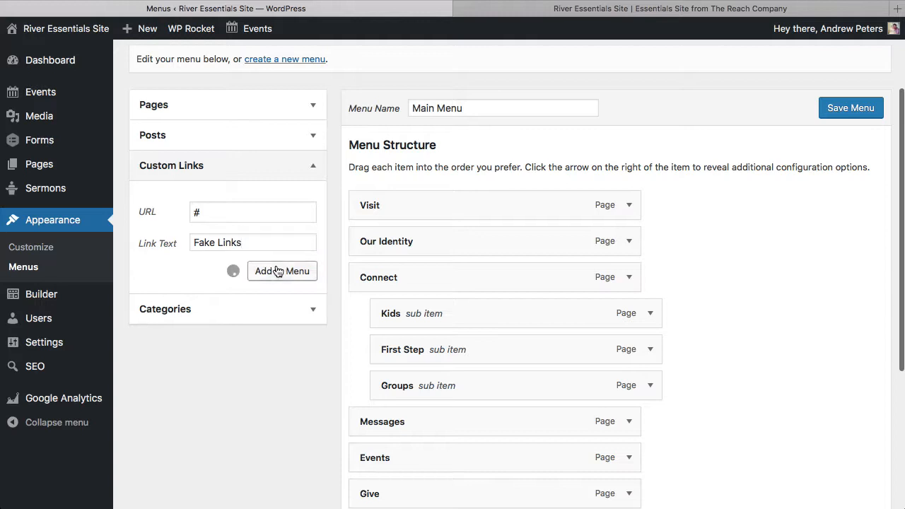
Check the updated navigation with the Fake Links item on the live site
{"action": "left_click", "coordinate": [309, 104]}
{"action": "left_click", "coordinate": [309, 105]}
{"action": "scroll", "coordinate": [700, 353], "scroll_direction": "down", "scroll_amount": 5}
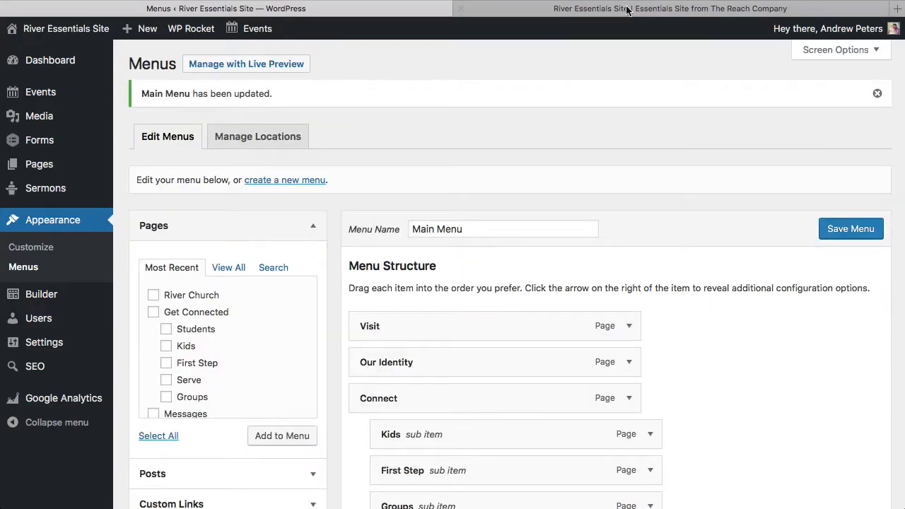
{"action": "left_click", "coordinate": [624, 13]}
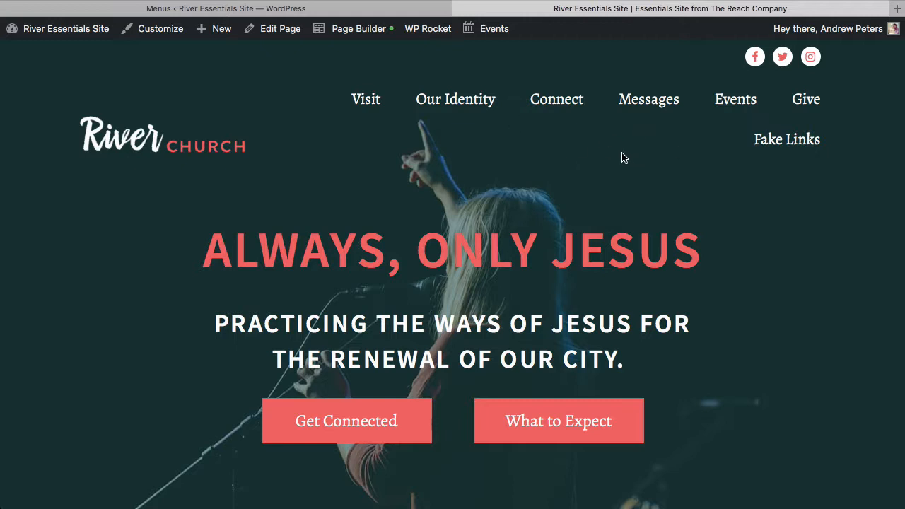
{"action": "mouse_move", "coordinate": [340, 30]}
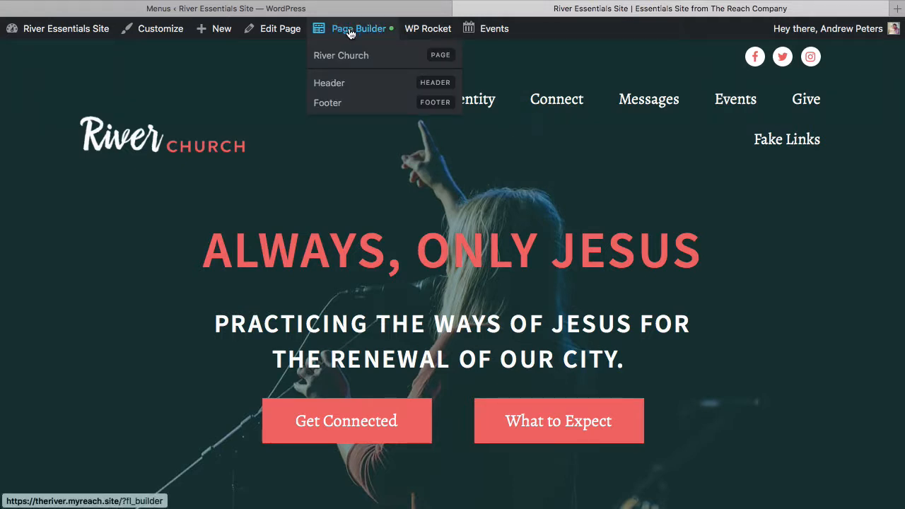
Open the Header layout in the page builder and switch the header row's content width to Full Width
{"action": "left_click", "coordinate": [367, 87]}
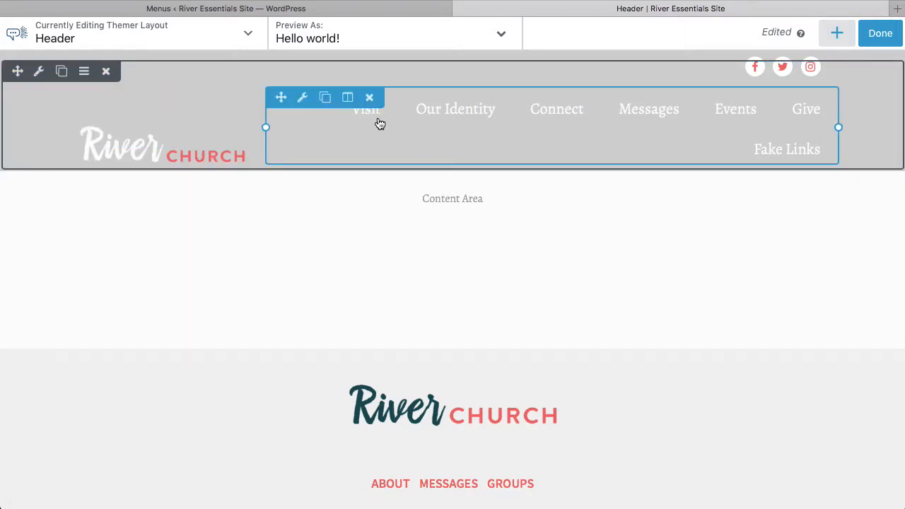
{"action": "left_click", "coordinate": [39, 75]}
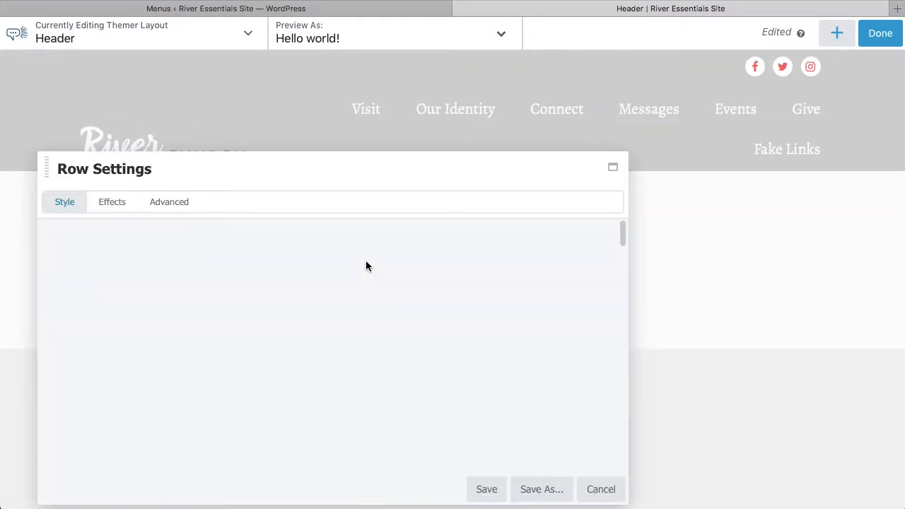
{"action": "left_click_drag", "start_coordinate": [303, 163], "coordinate": [535, 177]}
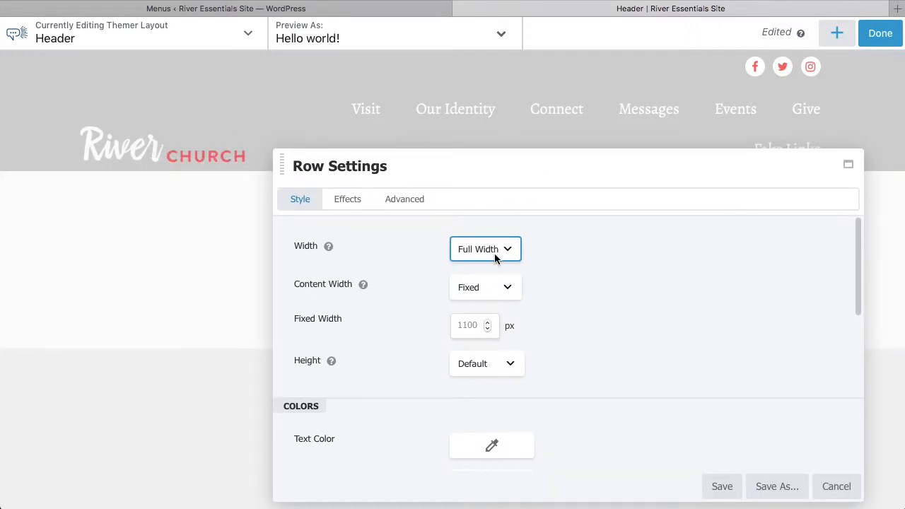
{"action": "left_click", "coordinate": [507, 289]}
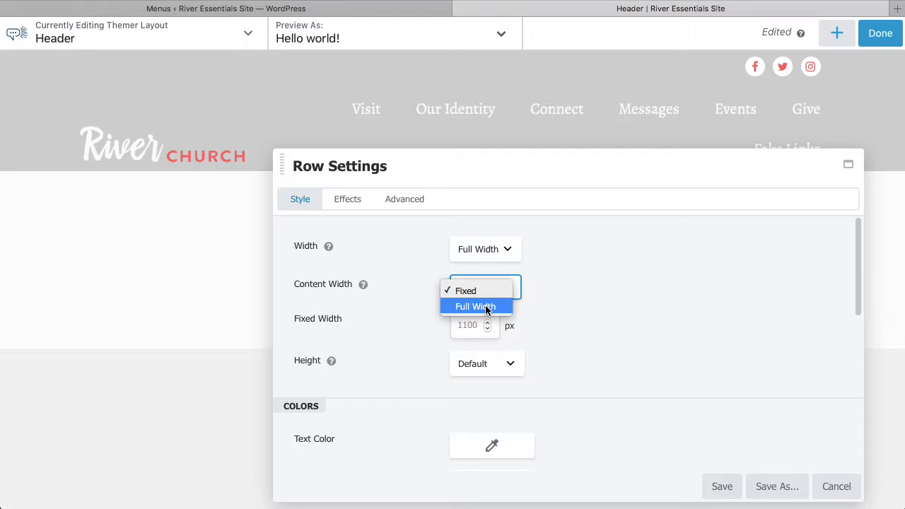
{"action": "left_click", "coordinate": [486, 307]}
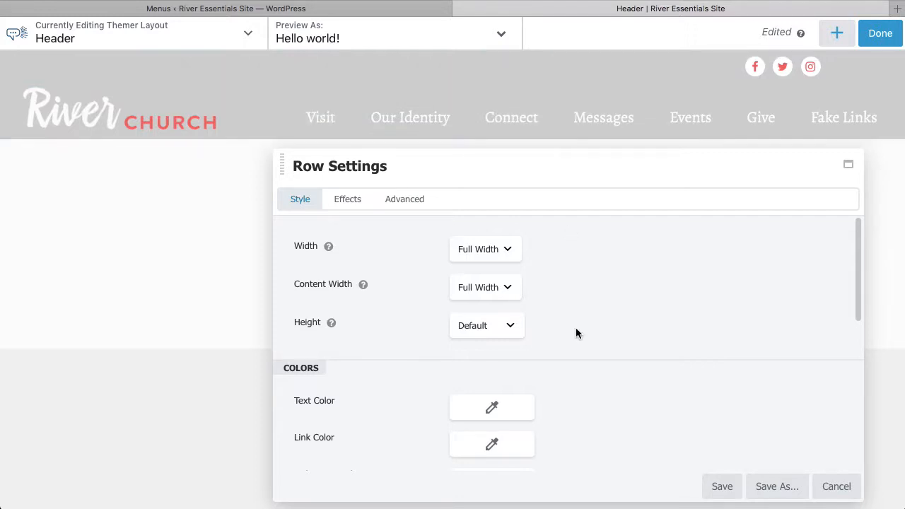
Restore the header row's content width to Fixed and save the row settings
{"action": "left_click", "coordinate": [512, 296]}
{"action": "left_click", "coordinate": [688, 290]}
{"action": "left_click", "coordinate": [517, 288]}
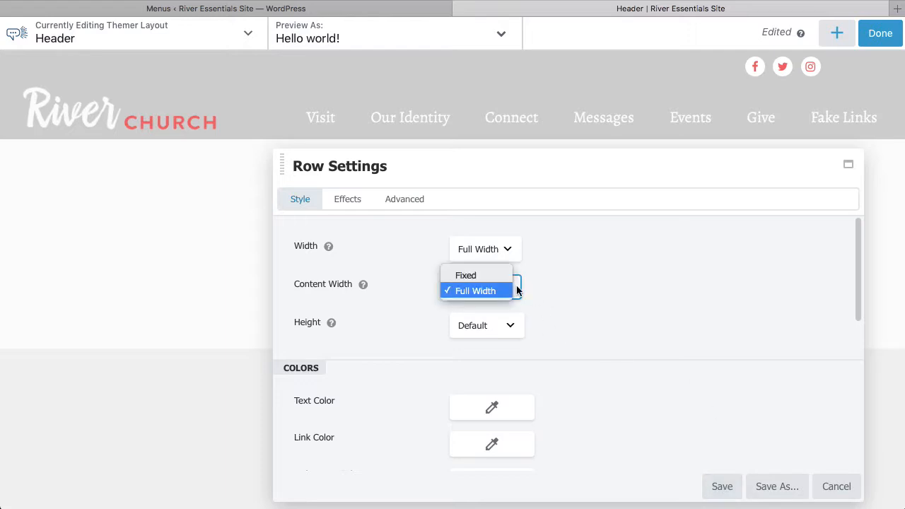
{"action": "left_click", "coordinate": [487, 277]}
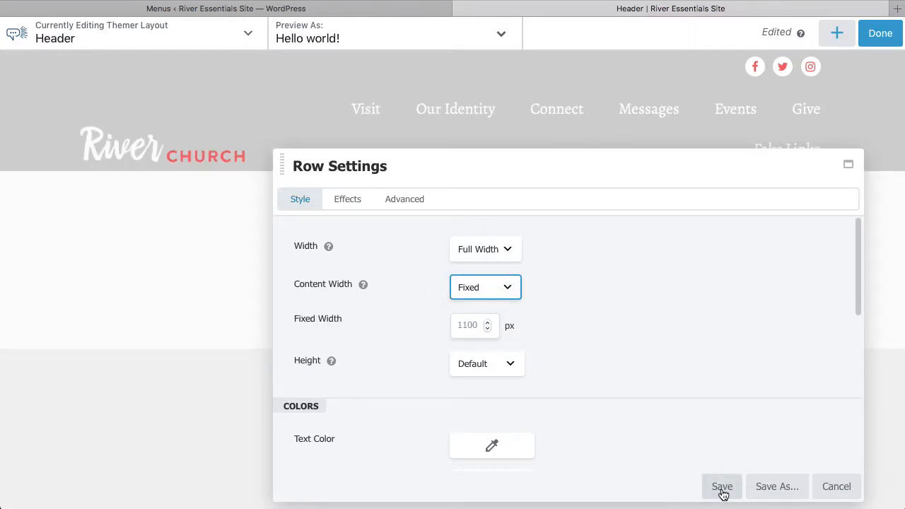
{"action": "left_click", "coordinate": [722, 486]}
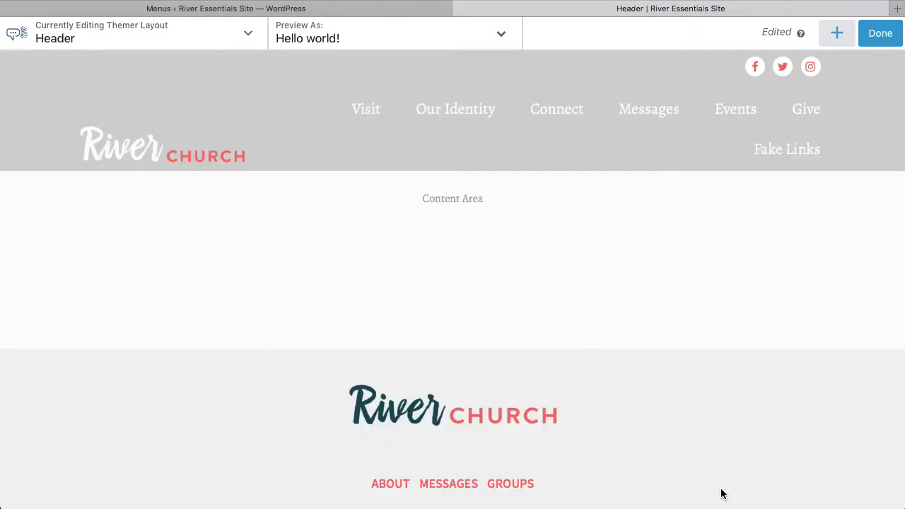
Open the Reach Advanced Menu module's Menu settings and examine its link margin and padding values
{"action": "left_click", "coordinate": [531, 144]}
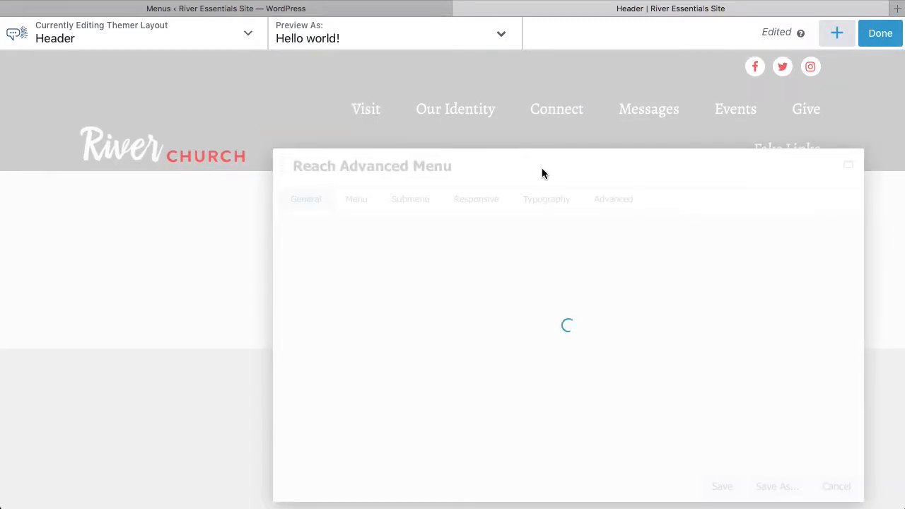
{"action": "left_click_drag", "start_coordinate": [668, 146], "coordinate": [460, 163]}
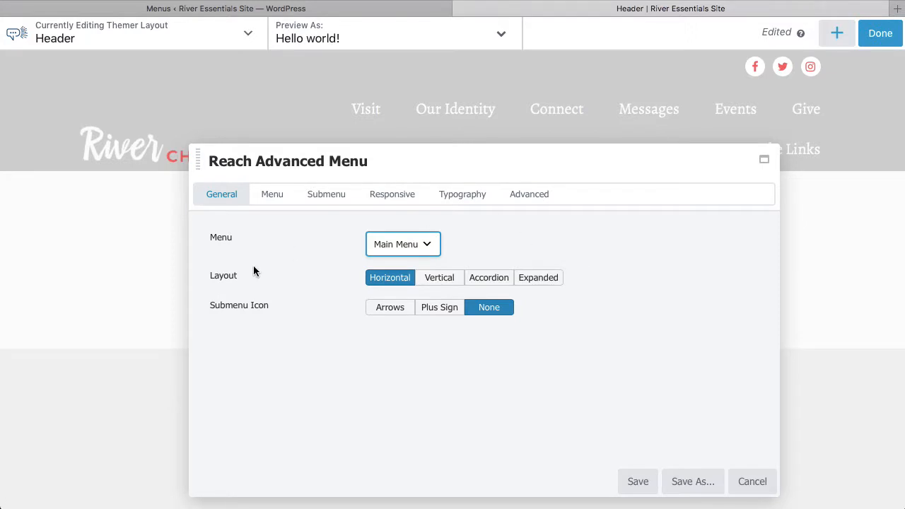
{"action": "left_click", "coordinate": [274, 195]}
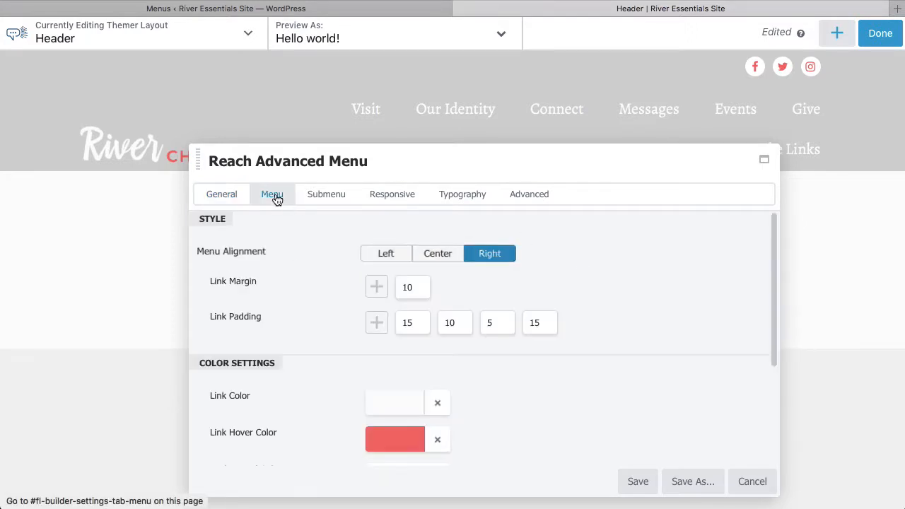
{"action": "scroll", "coordinate": [329, 290], "scroll_direction": "down", "scroll_amount": 1}
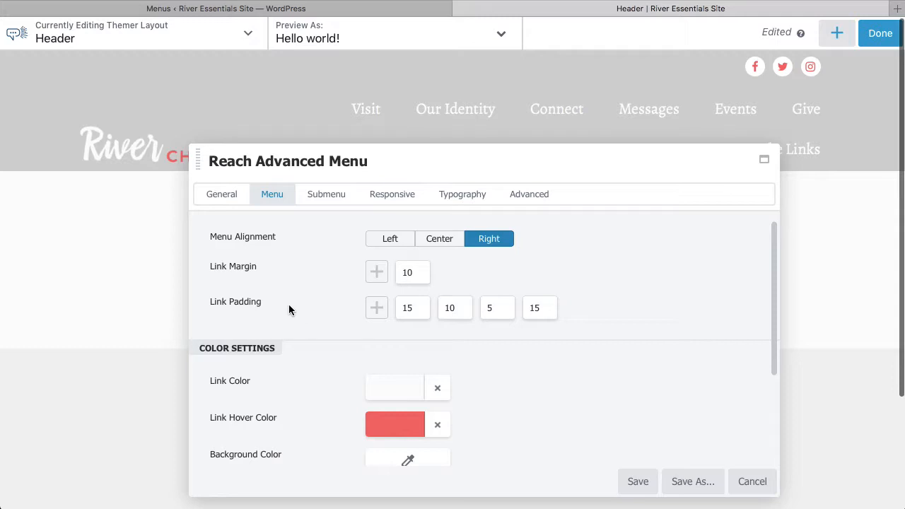
{"action": "left_click", "coordinate": [415, 271]}
{"action": "key", "text": "BackSpace"}
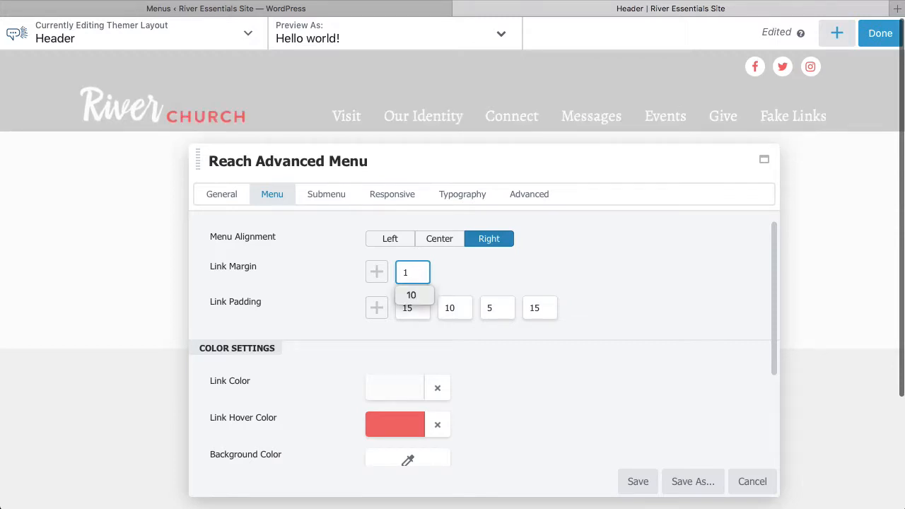
{"action": "type", "text": "0"}
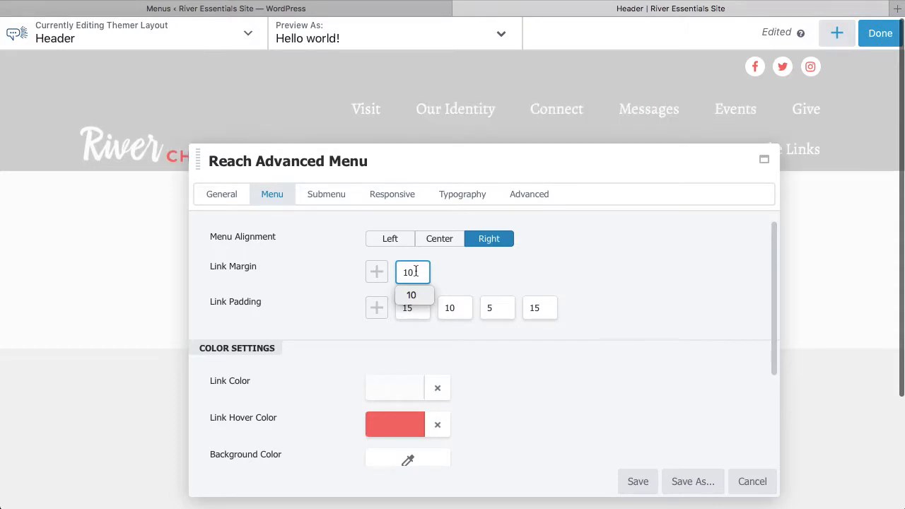
{"action": "left_click", "coordinate": [456, 294]}
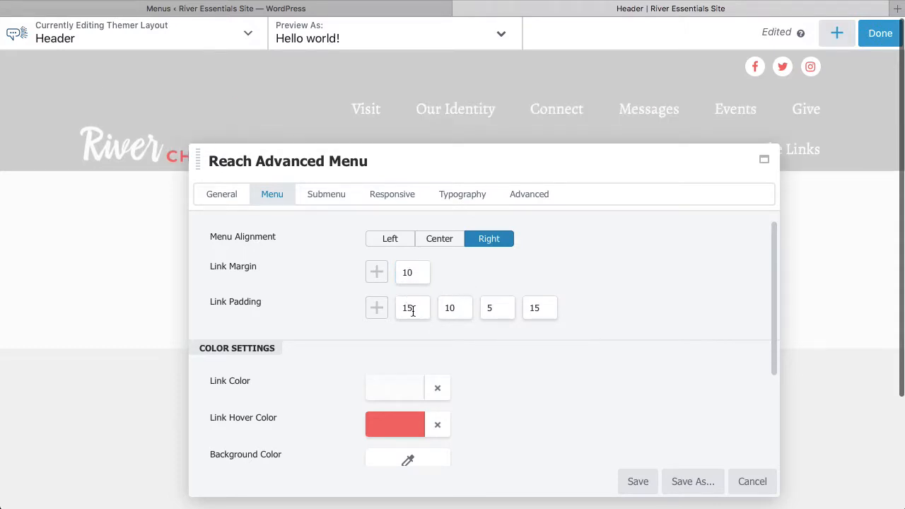
{"action": "left_click", "coordinate": [466, 309]}
{"action": "left_click", "coordinate": [505, 309]}
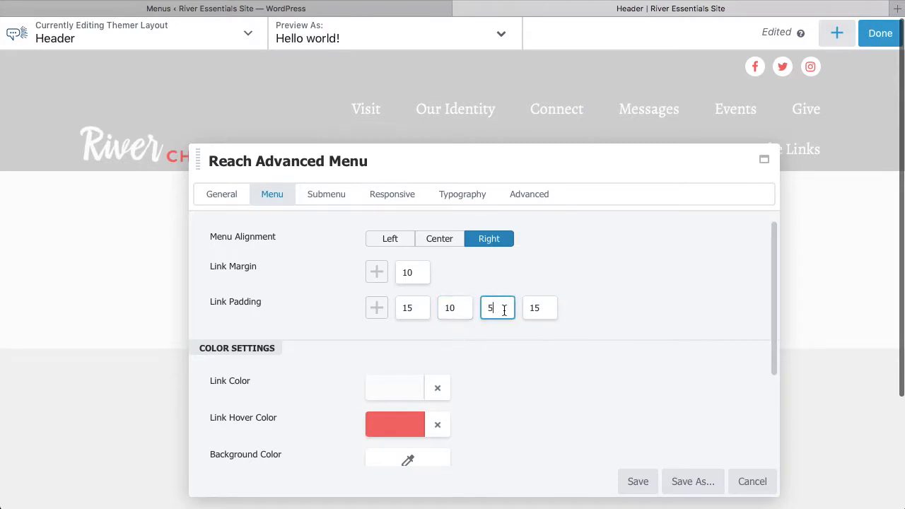
{"action": "left_click", "coordinate": [542, 307]}
{"action": "left_click", "coordinate": [612, 297]}
{"action": "left_click", "coordinate": [417, 308]}
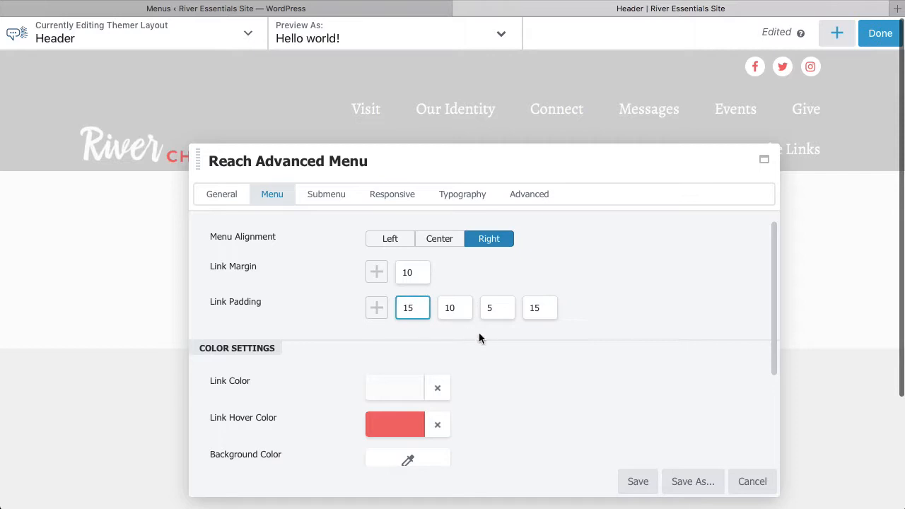
{"action": "key", "text": "BackSpace"}
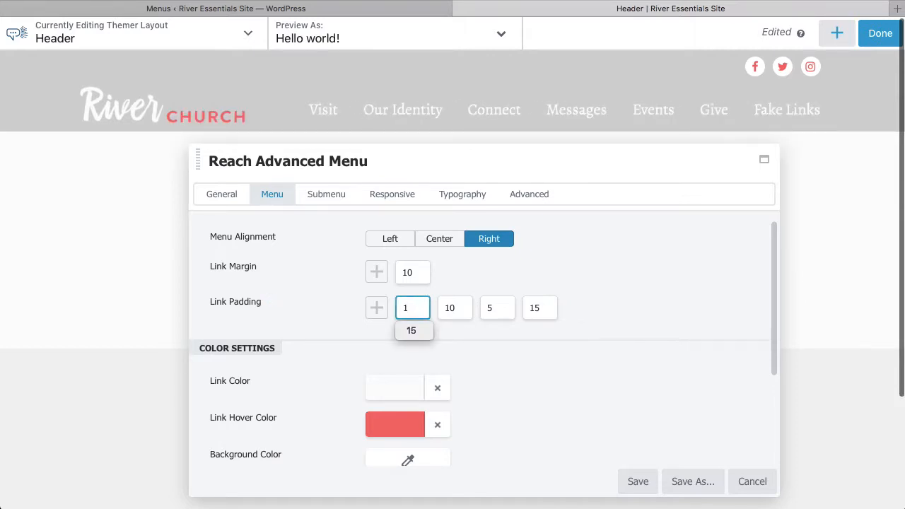
{"action": "type", "text": "5"}
{"action": "left_click", "coordinate": [455, 309]}
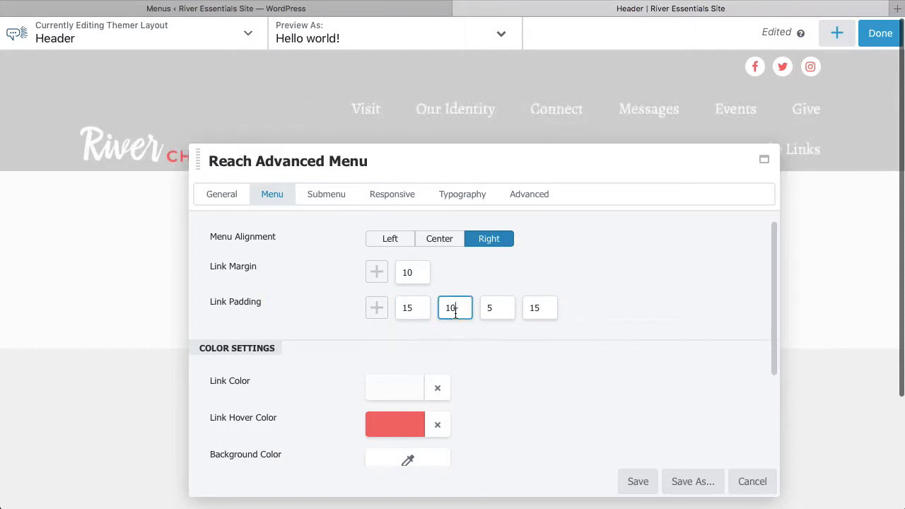
{"action": "key", "text": "BackSpace"}
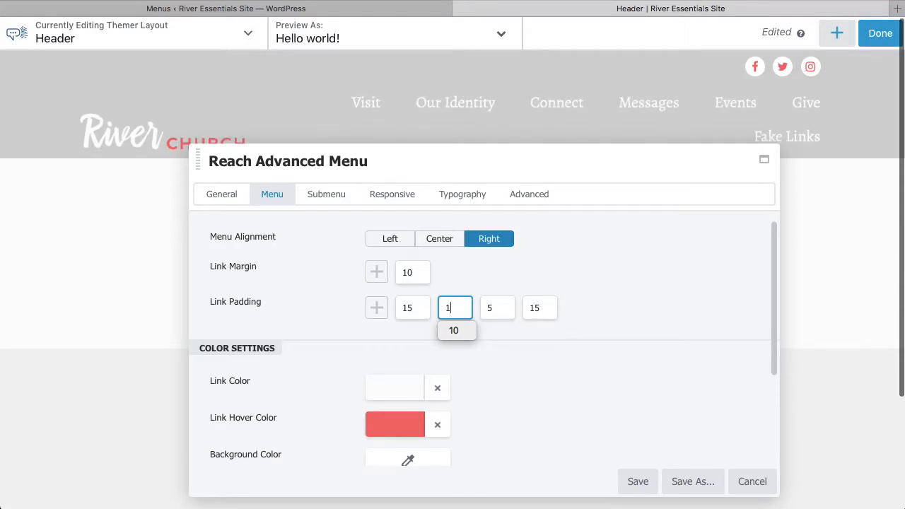
{"action": "type", "text": "0"}
{"action": "left_click", "coordinate": [617, 278]}
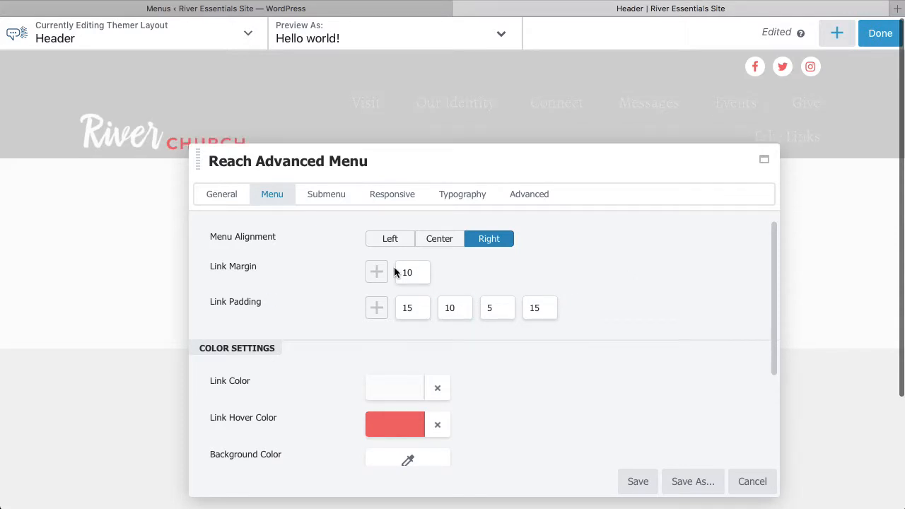
Set the menu's link margin to 3
{"action": "left_click", "coordinate": [416, 272]}
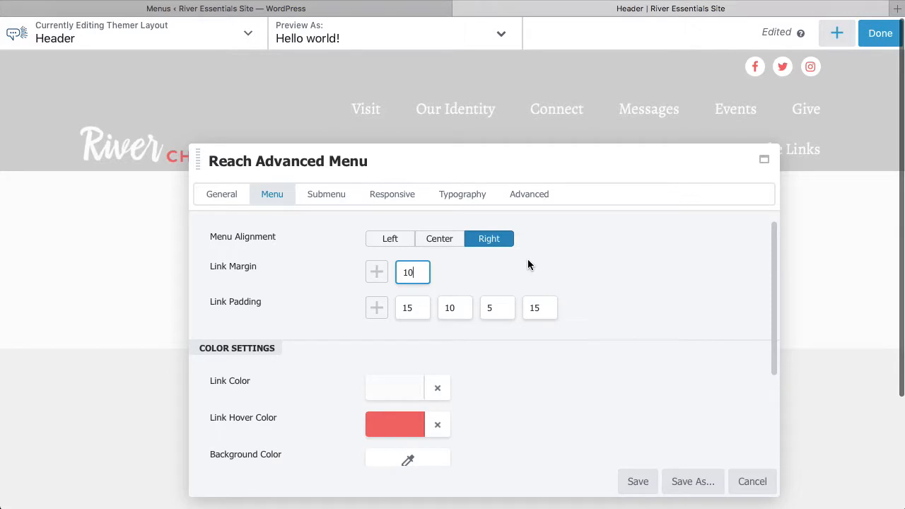
{"action": "key", "text": "BackSpace"}
{"action": "type", "text": "3"}
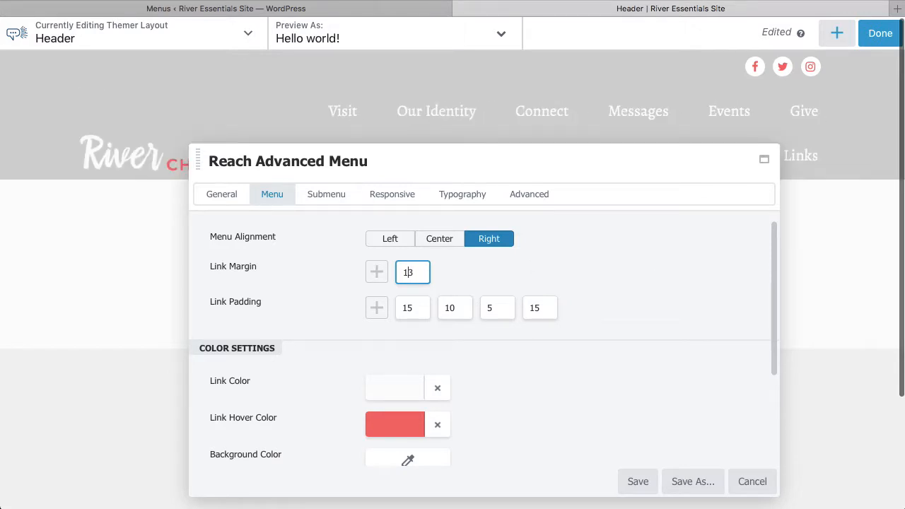
{"action": "key", "text": "BackSpace"}
{"action": "left_click", "coordinate": [647, 303]}
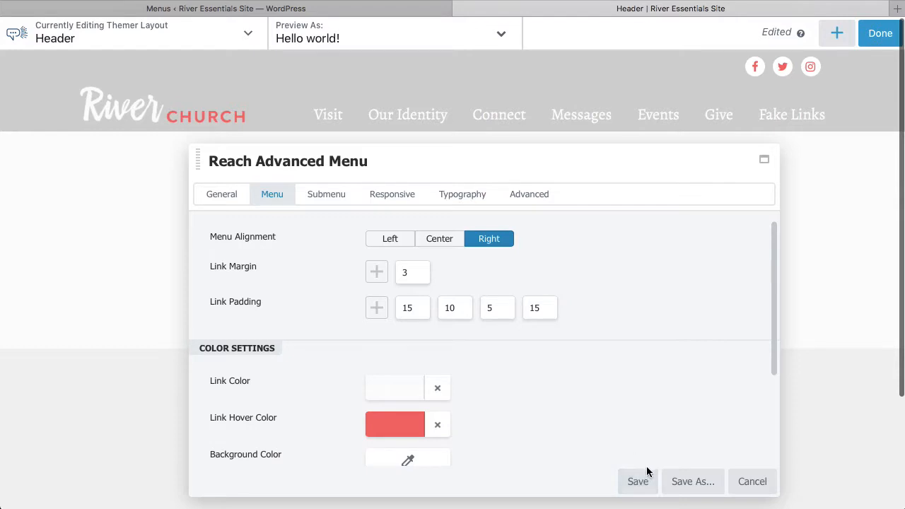
Review the menu's color settings and compare the header on the live site tab
{"action": "scroll", "coordinate": [567, 404], "scroll_direction": "down", "scroll_amount": 2}
{"action": "scroll", "coordinate": [527, 359], "scroll_direction": "down", "scroll_amount": 1}
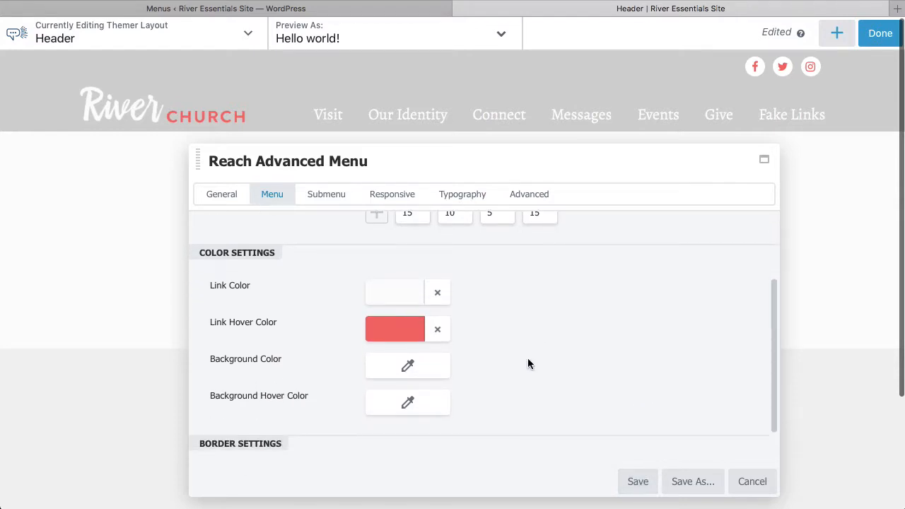
{"action": "scroll", "coordinate": [527, 360], "scroll_direction": "up", "scroll_amount": 1}
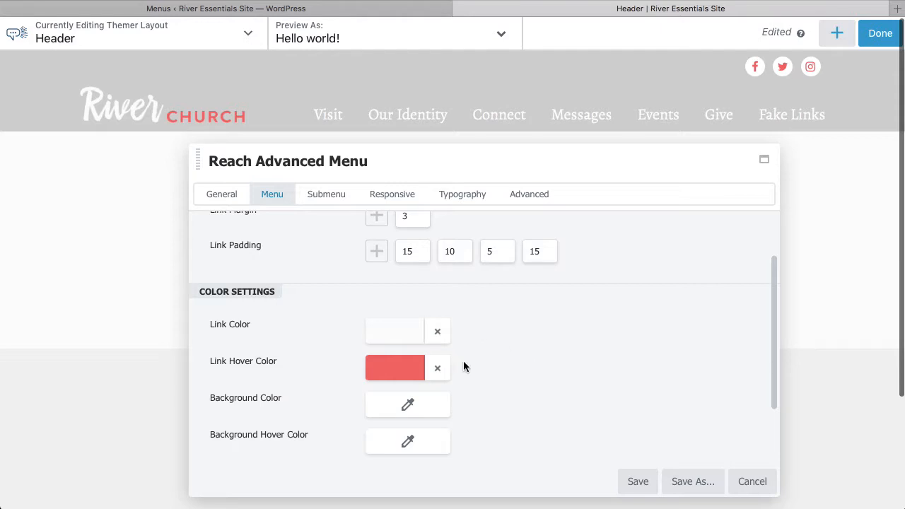
{"action": "scroll", "coordinate": [536, 357], "scroll_direction": "up", "scroll_amount": 1}
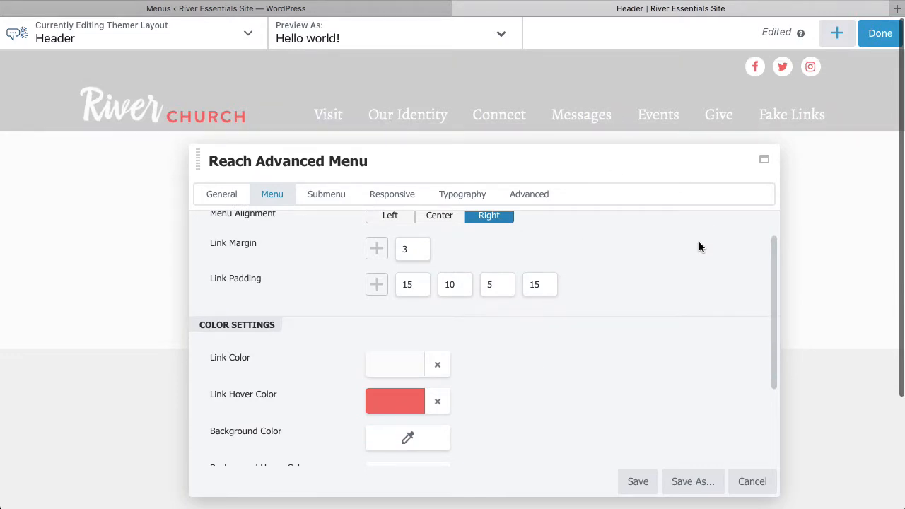
{"action": "left_click", "coordinate": [196, 10]}
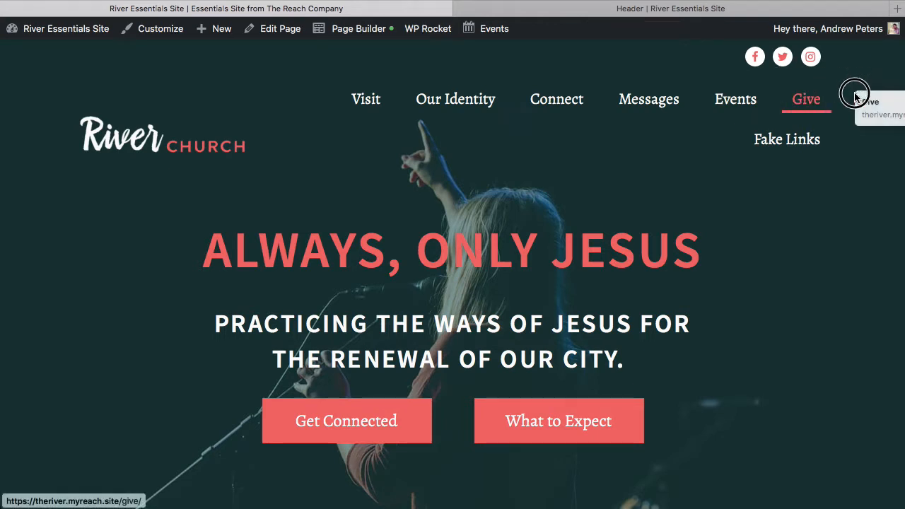
{"action": "left_click", "coordinate": [579, 9]}
{"action": "scroll", "coordinate": [601, 316], "scroll_direction": "down", "scroll_amount": 1}
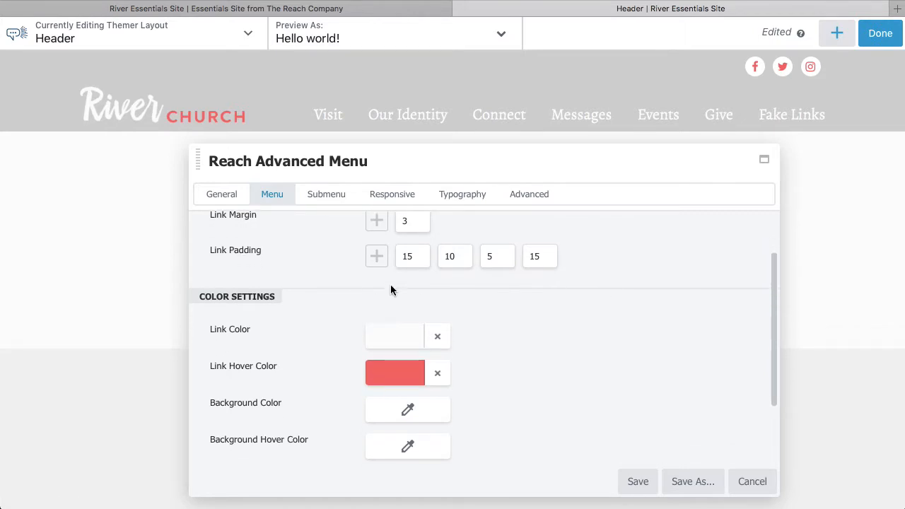
{"action": "scroll", "coordinate": [475, 286], "scroll_direction": "down", "scroll_amount": 3}
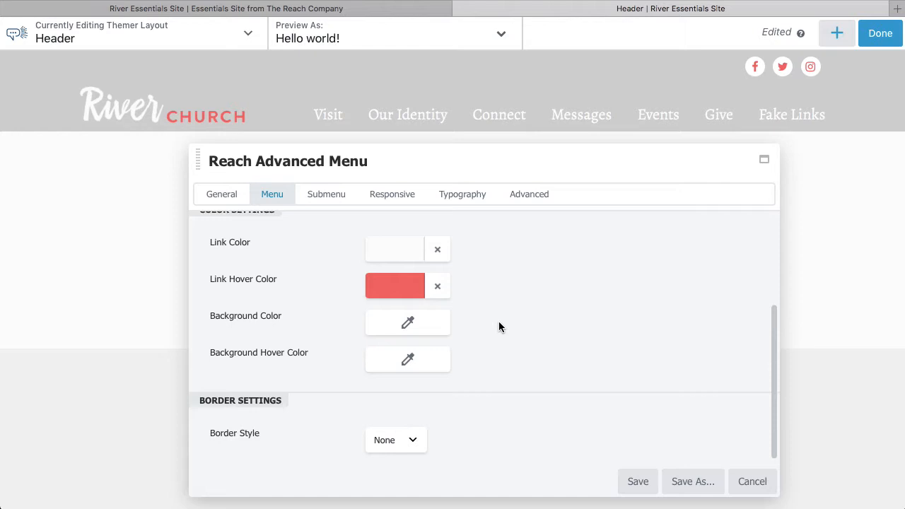
{"action": "scroll", "coordinate": [499, 326], "scroll_direction": "up", "scroll_amount": 1}
{"action": "scroll", "coordinate": [327, 343], "scroll_direction": "down", "scroll_amount": 1}
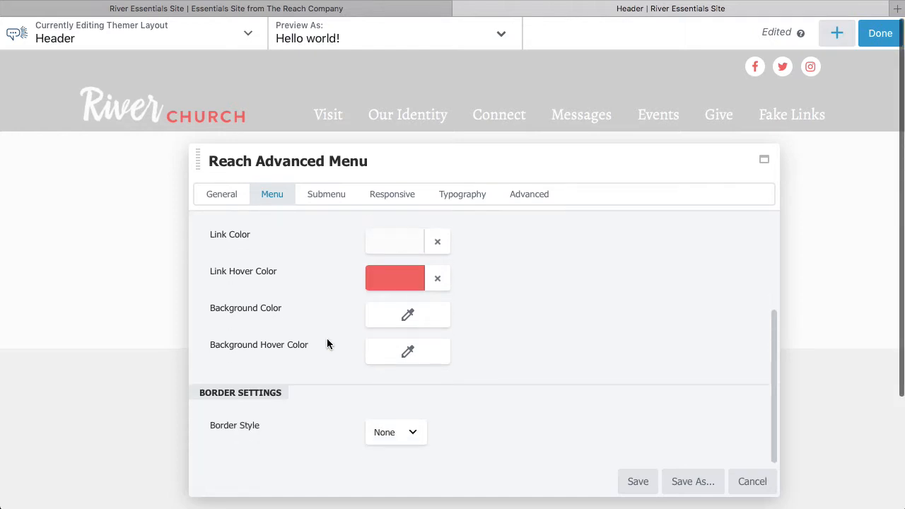
Check the Submenu options and save the menu module's settings
{"action": "left_click", "coordinate": [327, 195]}
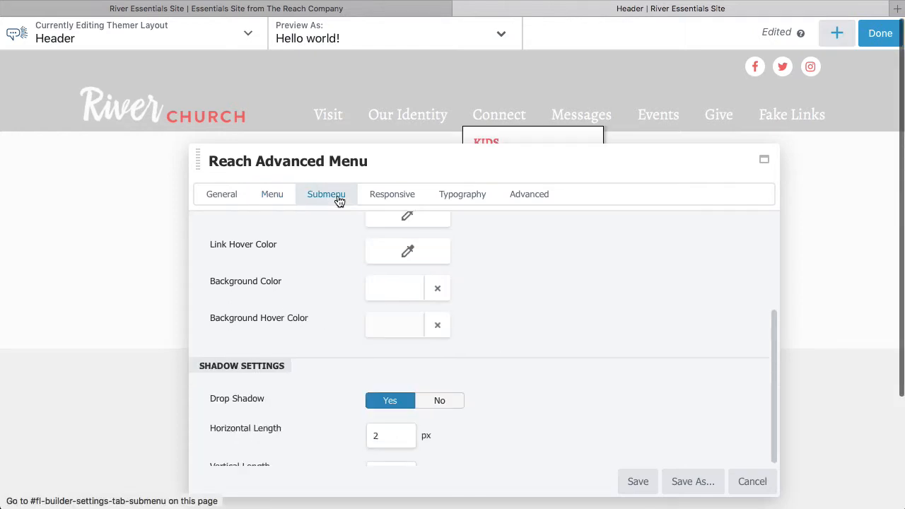
{"action": "left_click_drag", "start_coordinate": [522, 170], "coordinate": [483, 207]}
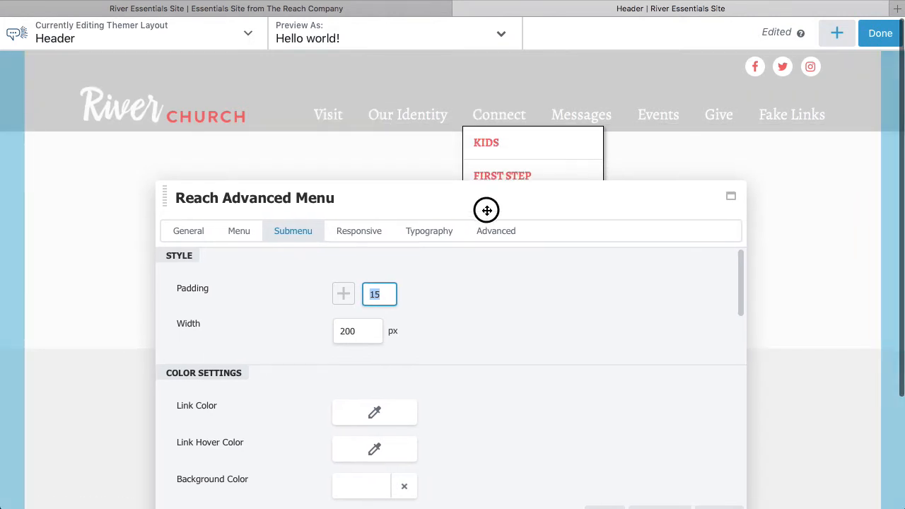
{"action": "left_click_drag", "start_coordinate": [526, 184], "coordinate": [478, 73]}
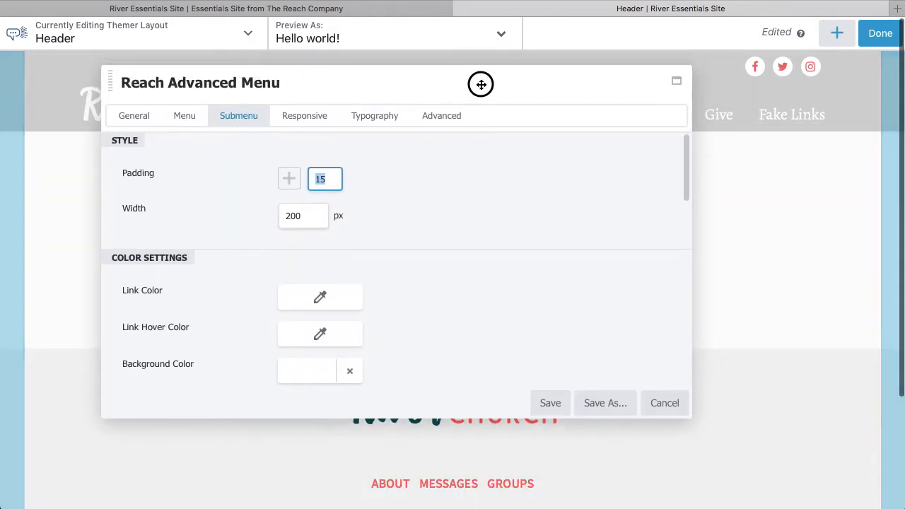
{"action": "left_click", "coordinate": [550, 405]}
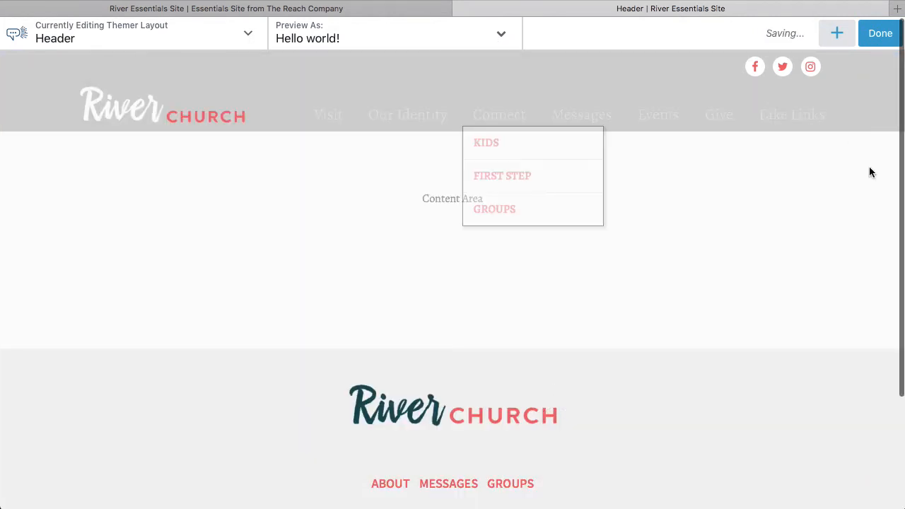
Publish the Header layout and switch to the live site tab
{"action": "left_click", "coordinate": [879, 36]}
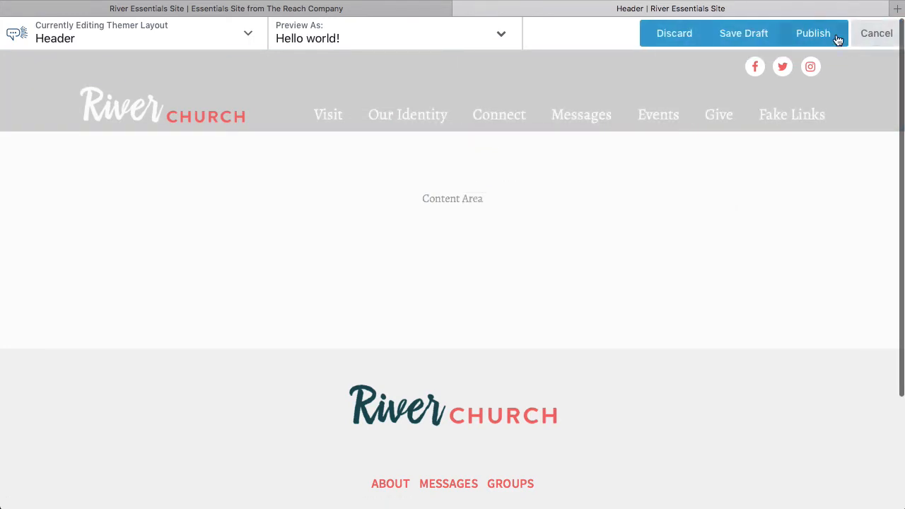
{"action": "left_click", "coordinate": [838, 39]}
{"action": "left_click", "coordinate": [246, 8]}
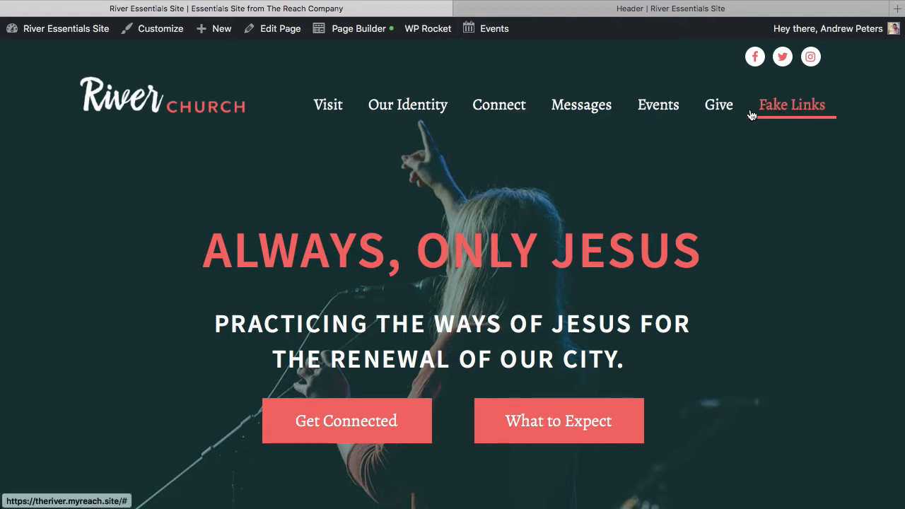
Open the Menus editor from the dashboard and remove the Fake Links item from the menu
{"action": "mouse_move", "coordinate": [61, 31]}
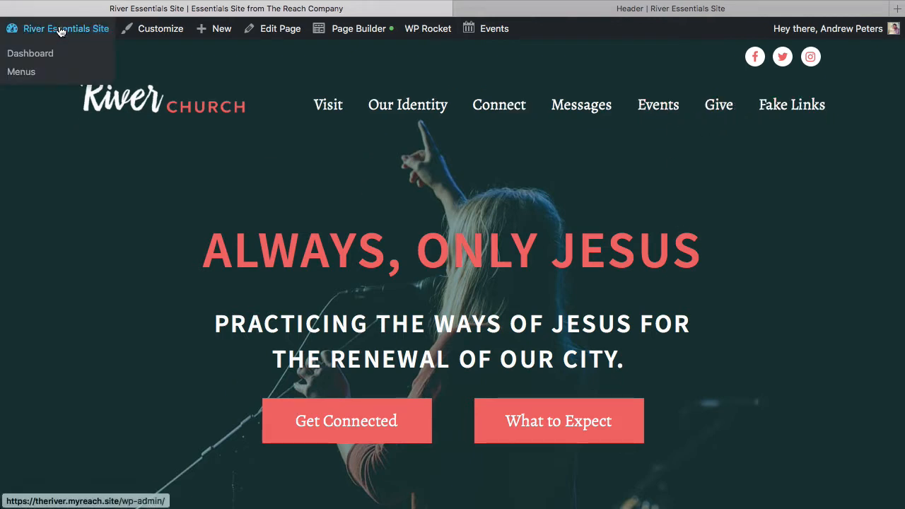
{"action": "left_click", "coordinate": [71, 52]}
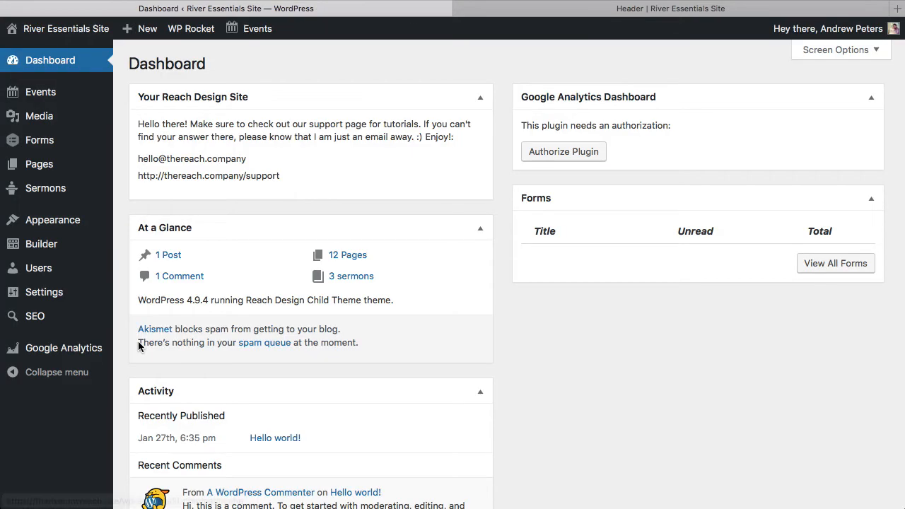
{"action": "mouse_move", "coordinate": [71, 228]}
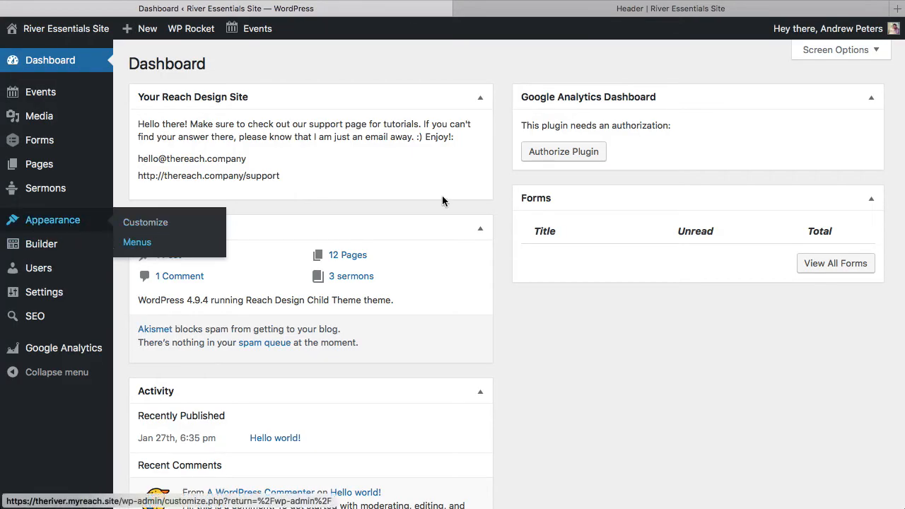
{"action": "scroll", "coordinate": [501, 200], "scroll_direction": "down", "scroll_amount": 5}
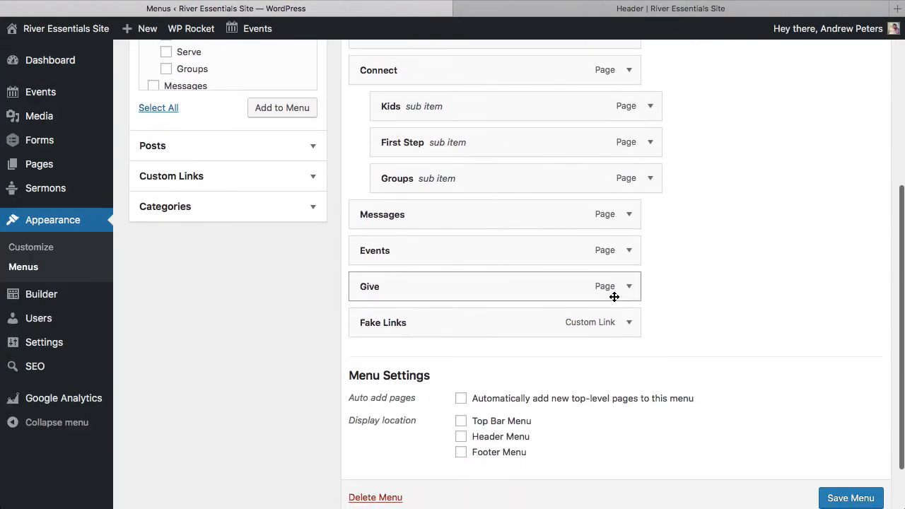
{"action": "left_click", "coordinate": [631, 324]}
{"action": "left_click", "coordinate": [374, 461]}
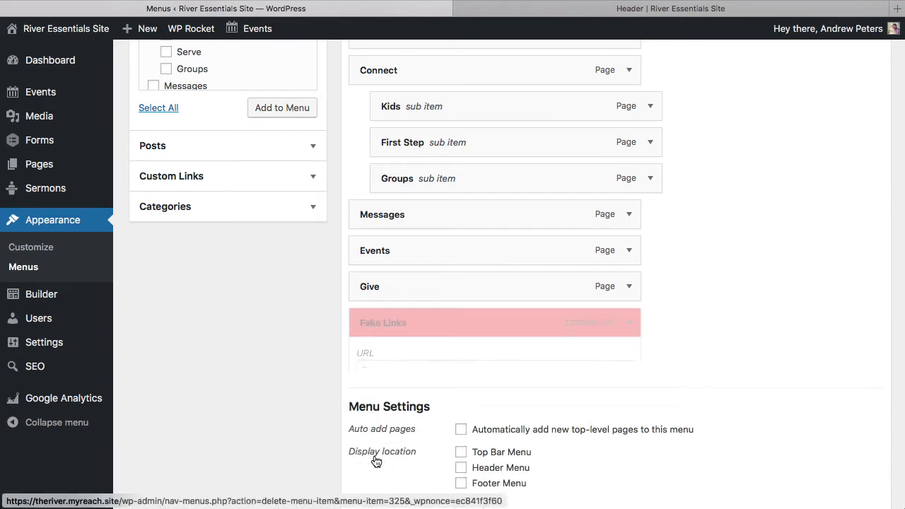
Remove the Kids, First Step and Groups sub items from under Connect in the menu structure
{"action": "scroll", "coordinate": [715, 279], "scroll_direction": "up", "scroll_amount": 3}
{"action": "left_click", "coordinate": [649, 235]}
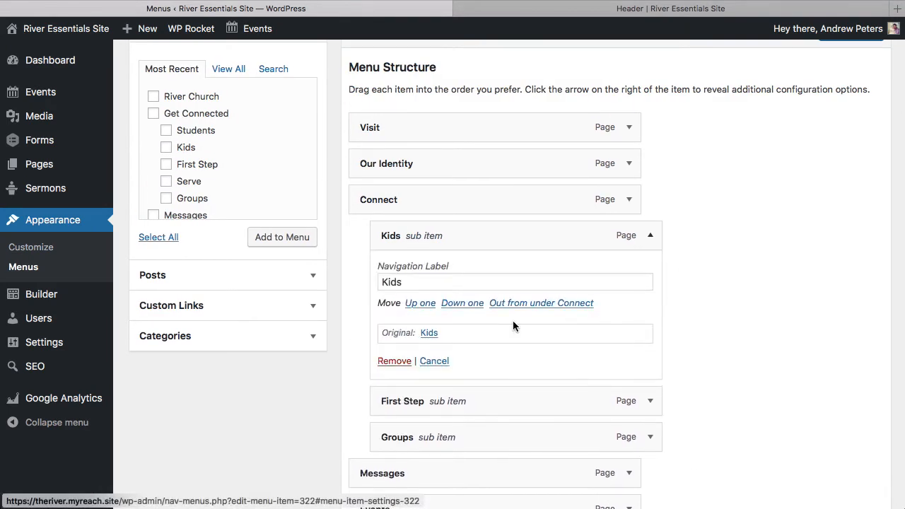
{"action": "left_click", "coordinate": [394, 362]}
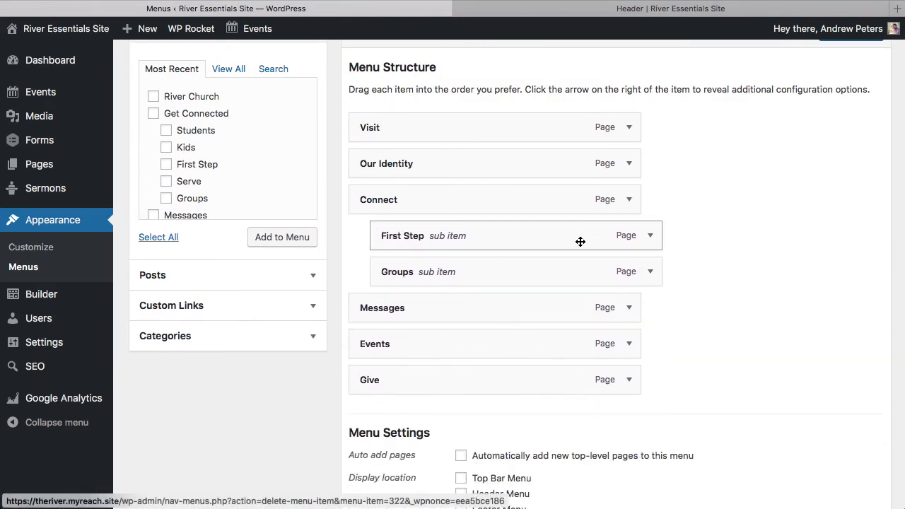
{"action": "left_click", "coordinate": [651, 236]}
{"action": "left_click", "coordinate": [396, 362]}
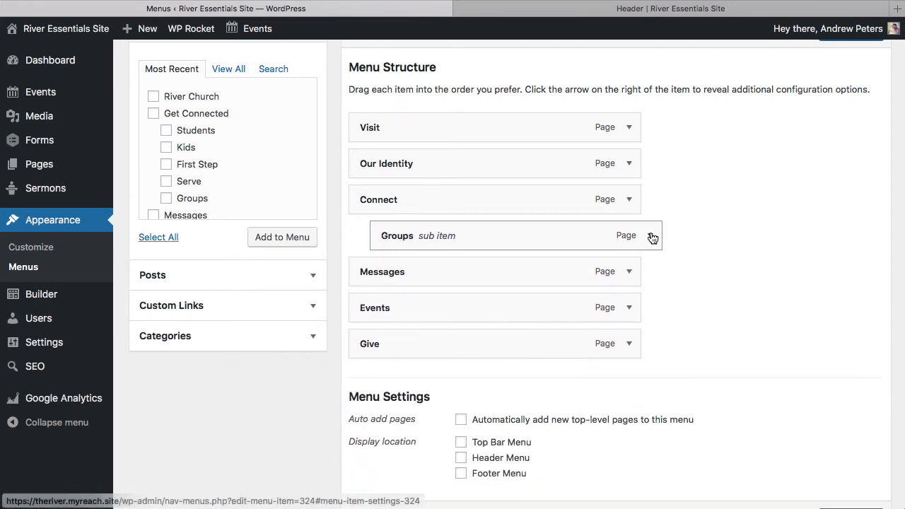
{"action": "left_click", "coordinate": [598, 236]}
{"action": "left_click", "coordinate": [394, 361]}
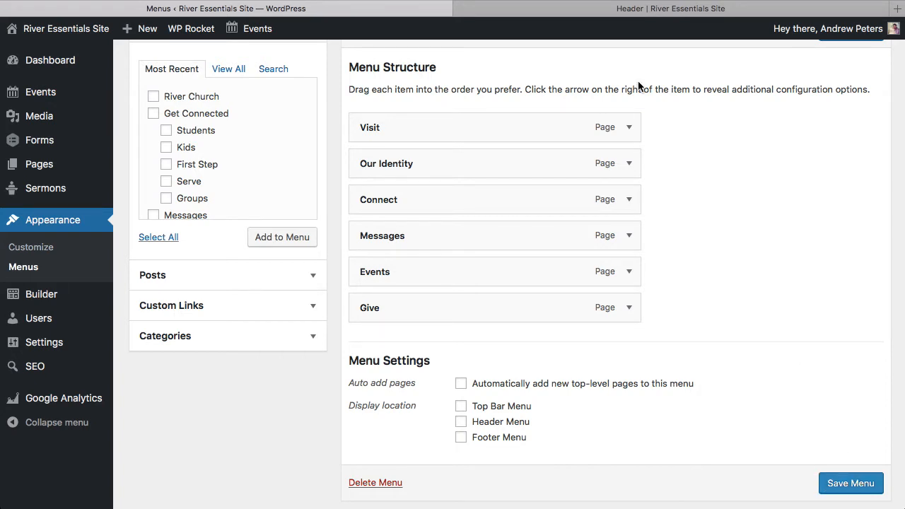
Switch to the Header layout tab and reload it to preview the updated menu
{"action": "left_click", "coordinate": [599, 10]}
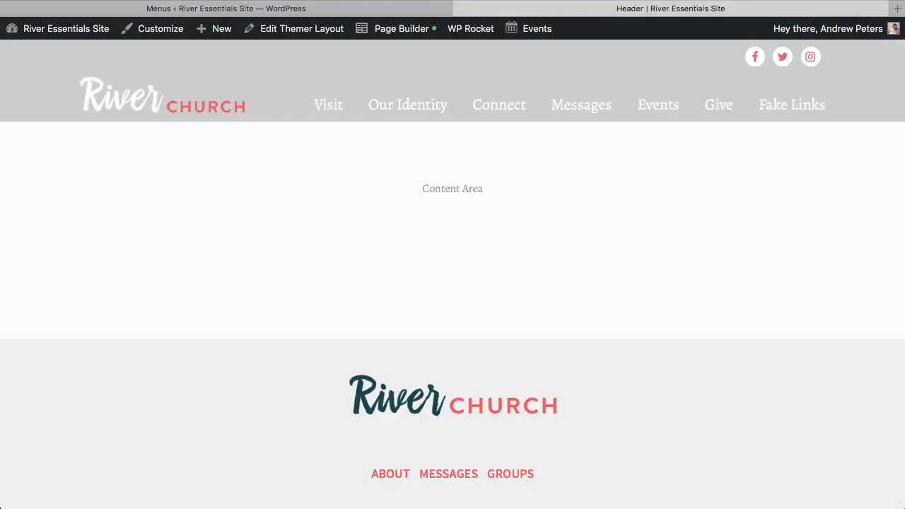
{"action": "key", "text": "super+r"}
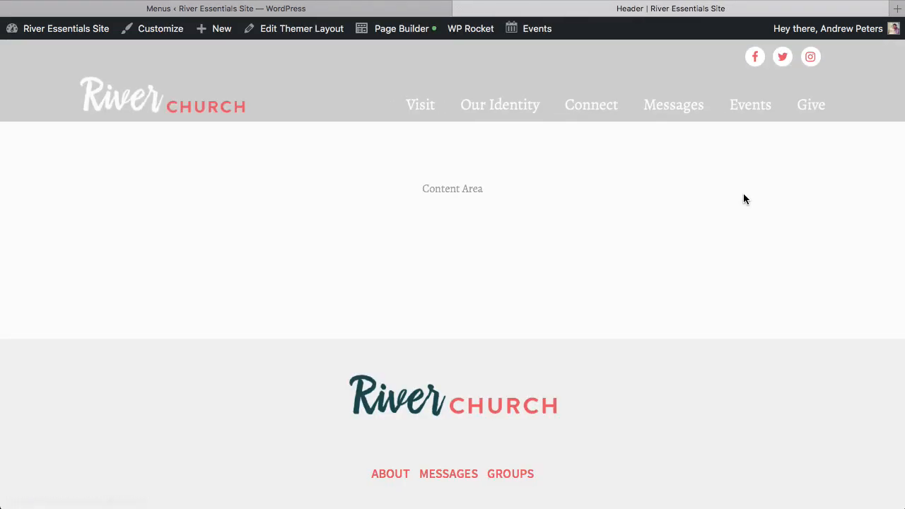